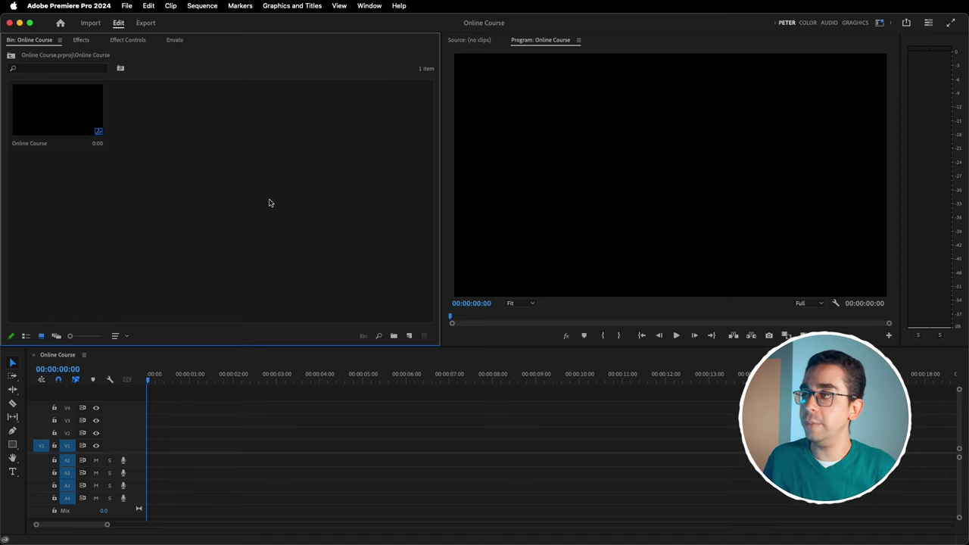
Step: Import every file from the Charachter Tarnsition folder and place the group-of-three dancers clip on V1, keeping sequence settings
double_click(296, 198)
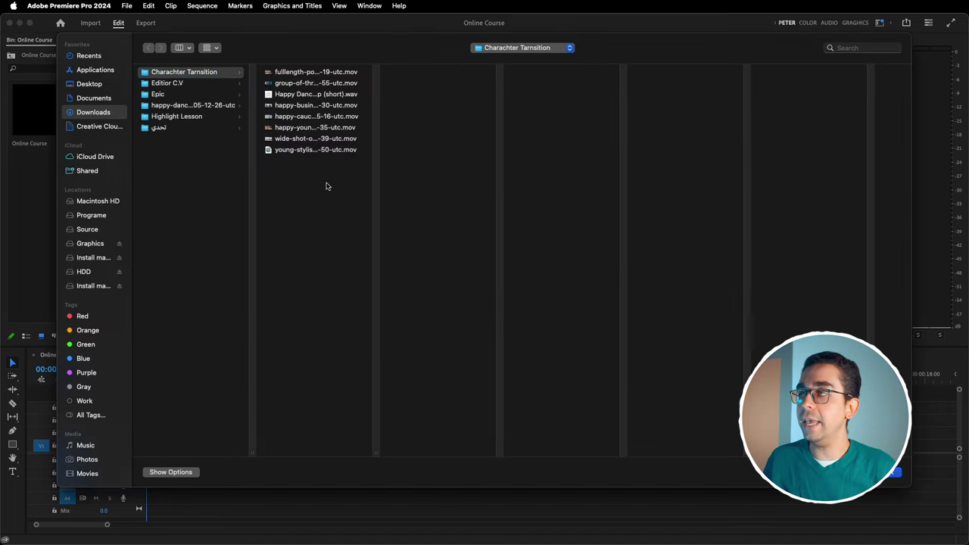
drag(326, 187, 356, 68)
click(893, 471)
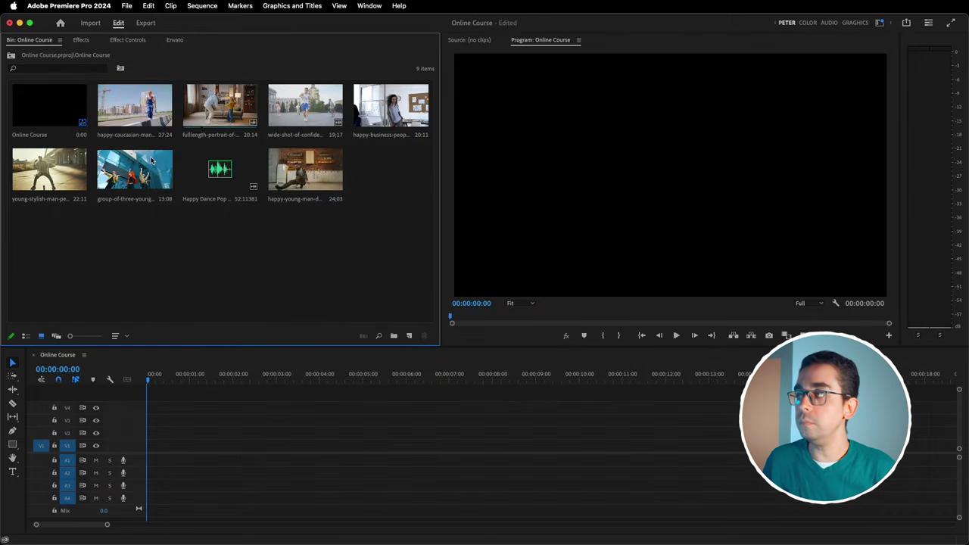
click(135, 173)
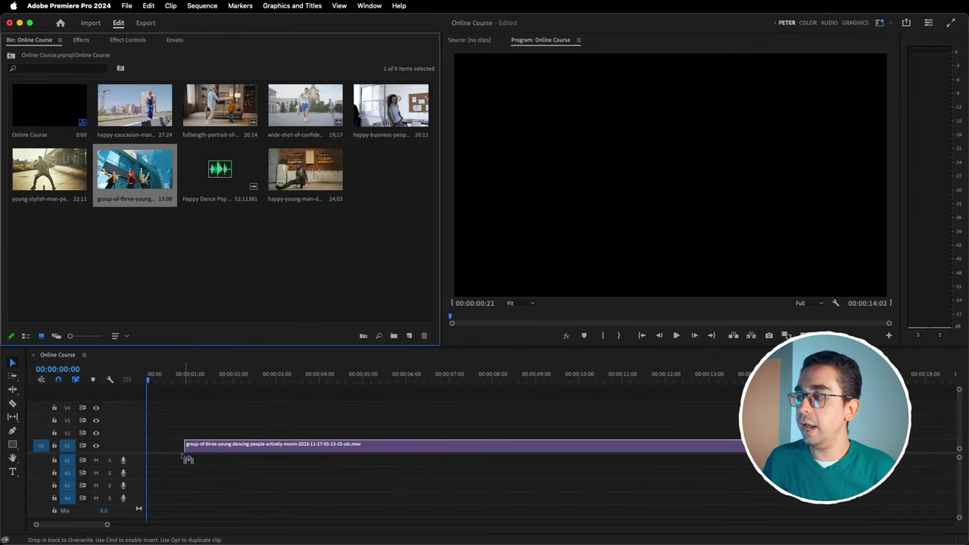
drag(195, 353, 145, 454)
click(551, 306)
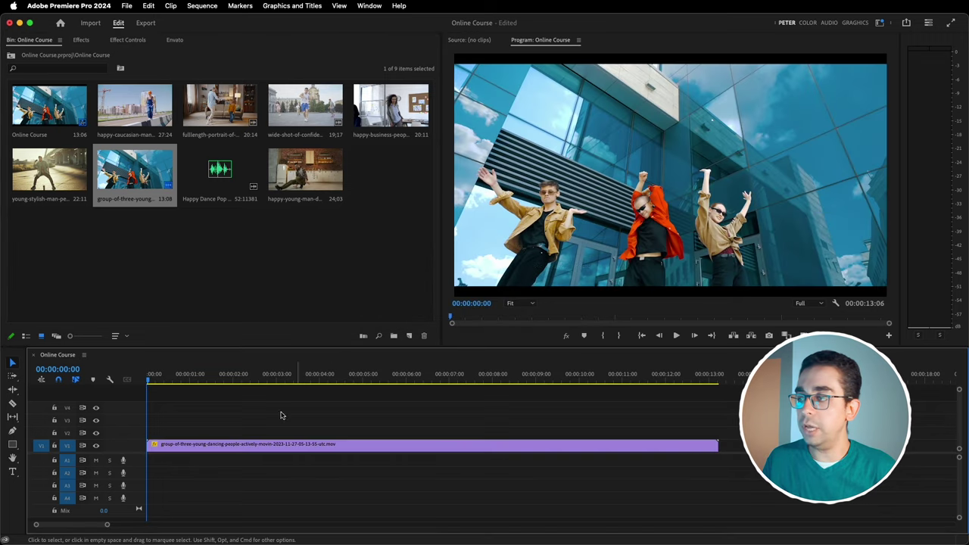
Step: Ripple-trim the dancers clip's end at 00:00:01:17
click(153, 380)
drag(154, 380, 219, 381)
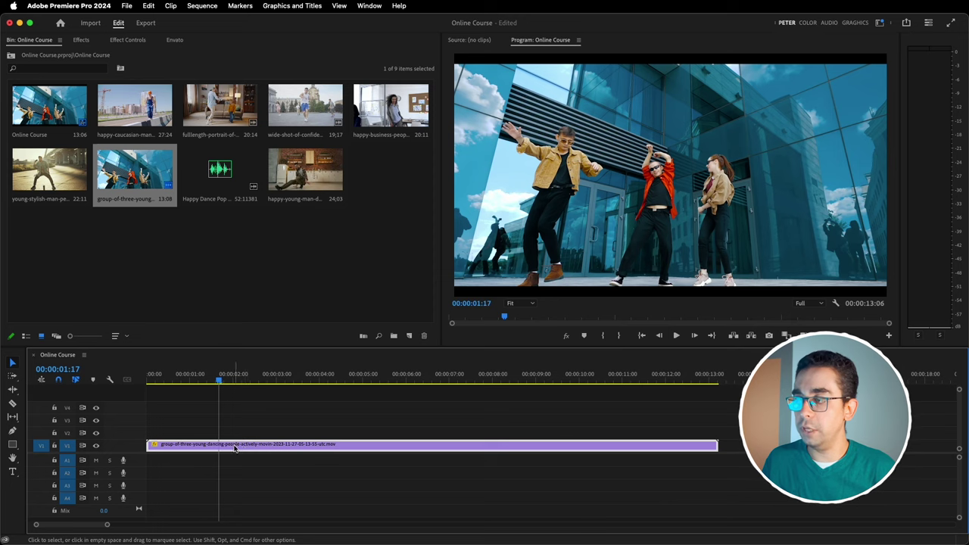
key(w)
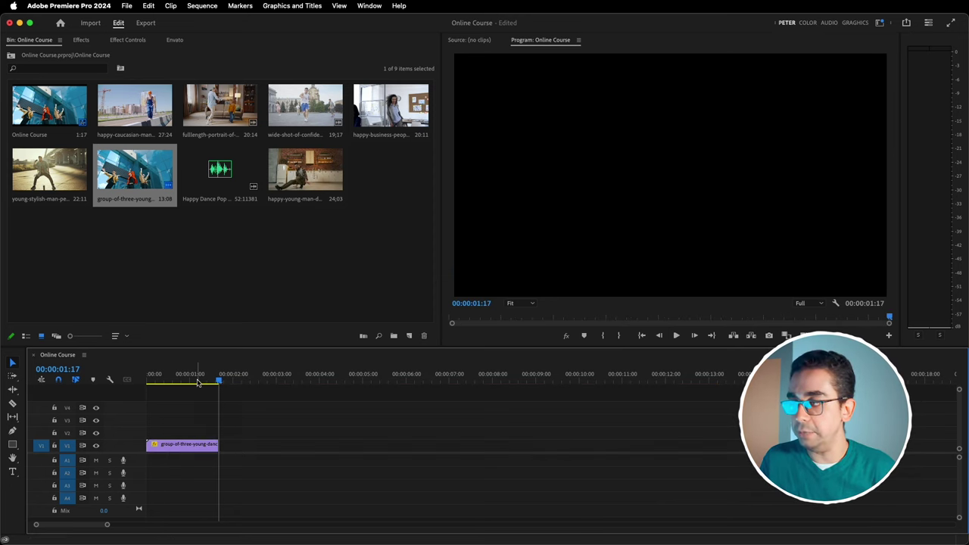
drag(218, 379, 168, 378)
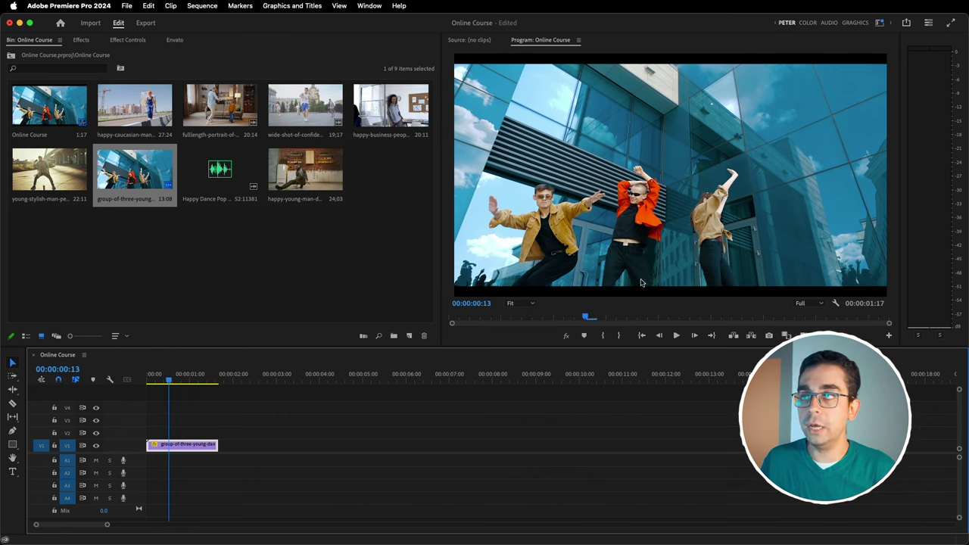
Step: Set the dancers clip's Scale to 100 in Effect Controls
click(133, 41)
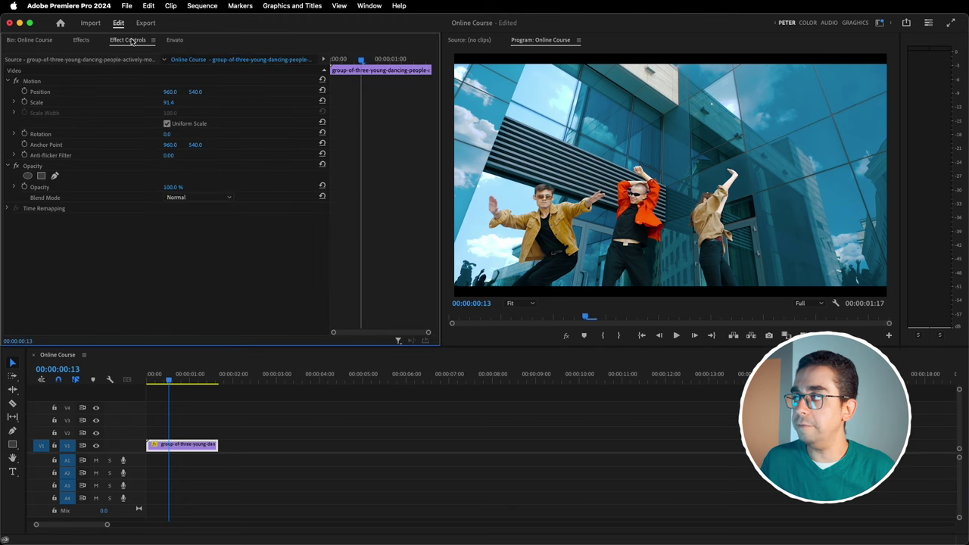
click(168, 102)
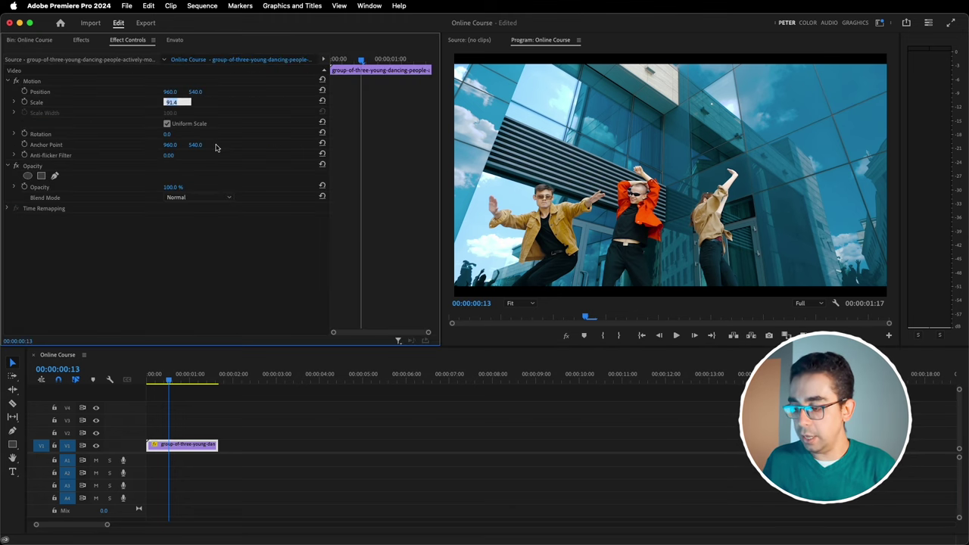
text(100)
key(Return)
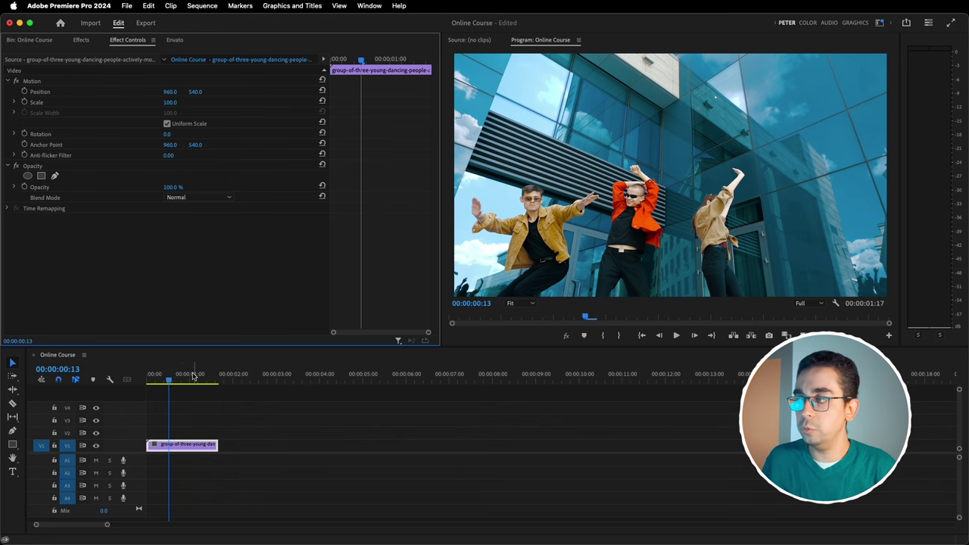
drag(174, 377, 190, 381)
click(28, 40)
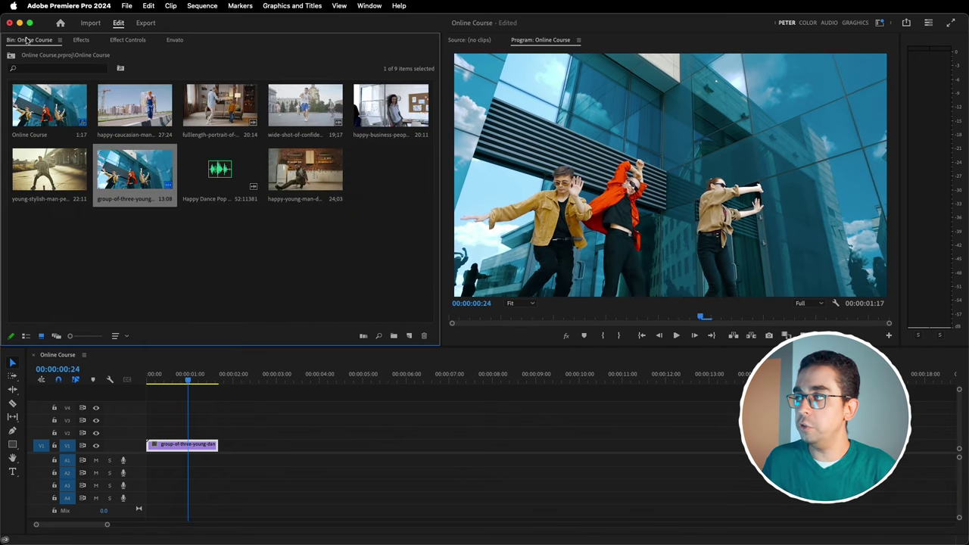
Step: Drop the hard-hat builder clip on V1 right after the dancers clip
click(375, 255)
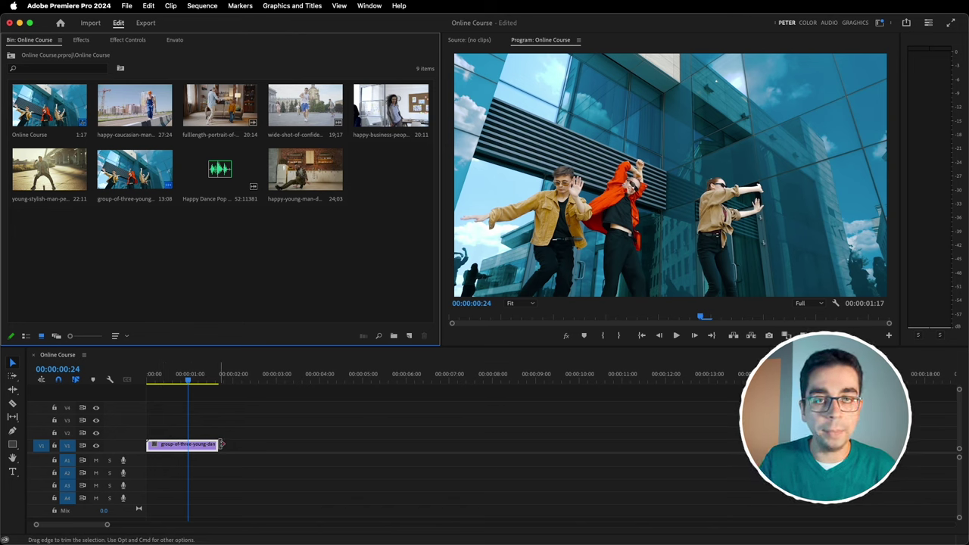
mouse_move(108, 104)
mouse_down()
mouse_move(250, 436)
mouse_move(229, 445)
mouse_up()
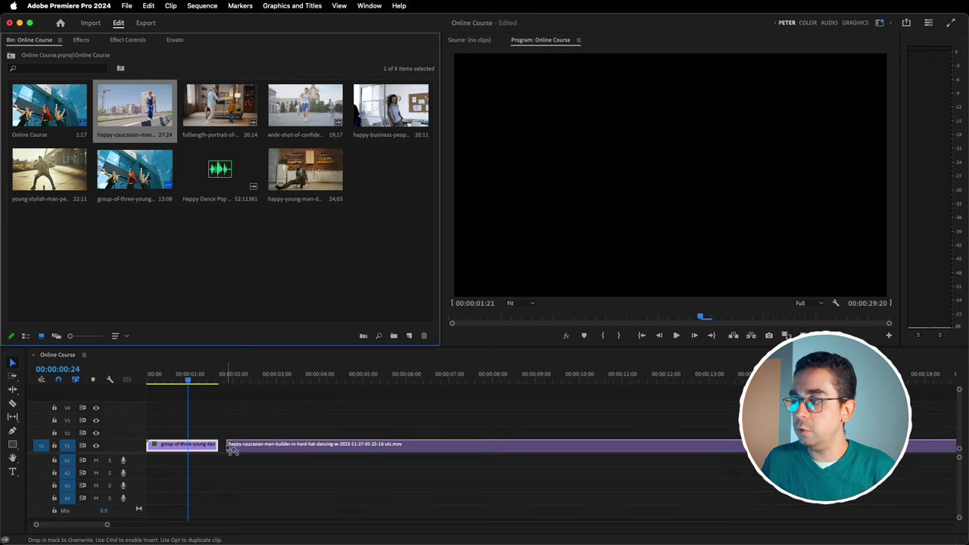
click(233, 381)
drag(233, 381, 226, 382)
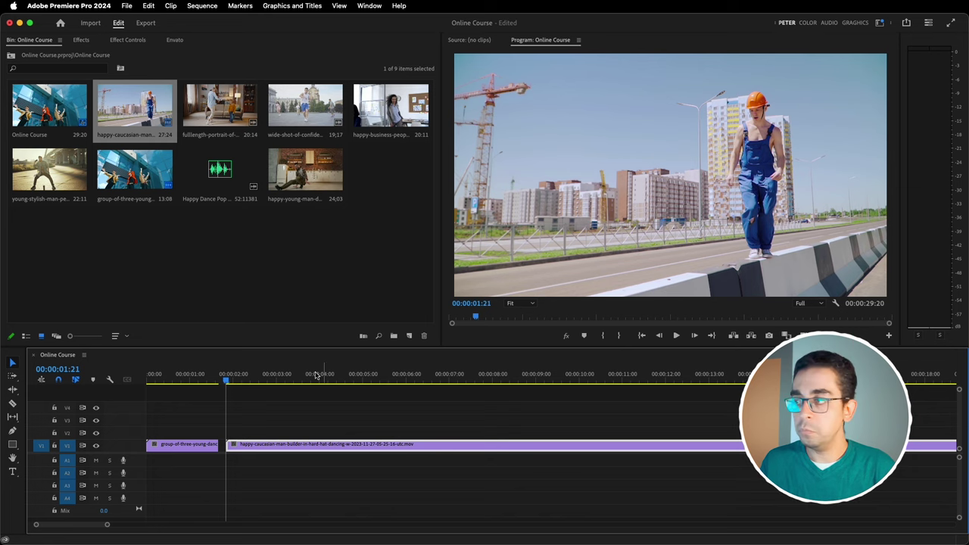
Step: Trim the builder clip's start to 00:00:02:18, where he leaps with arms raised
drag(238, 378, 258, 385)
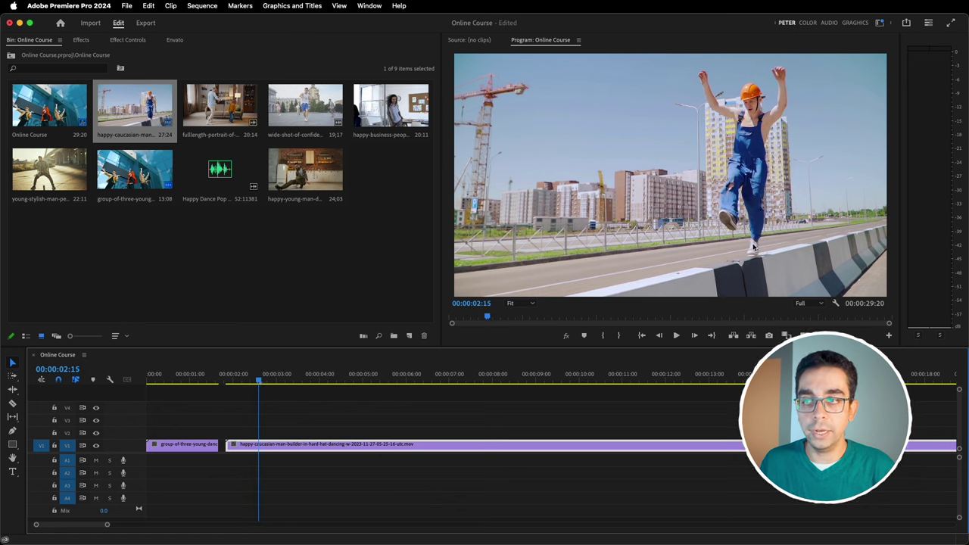
click(263, 383)
drag(262, 382, 265, 384)
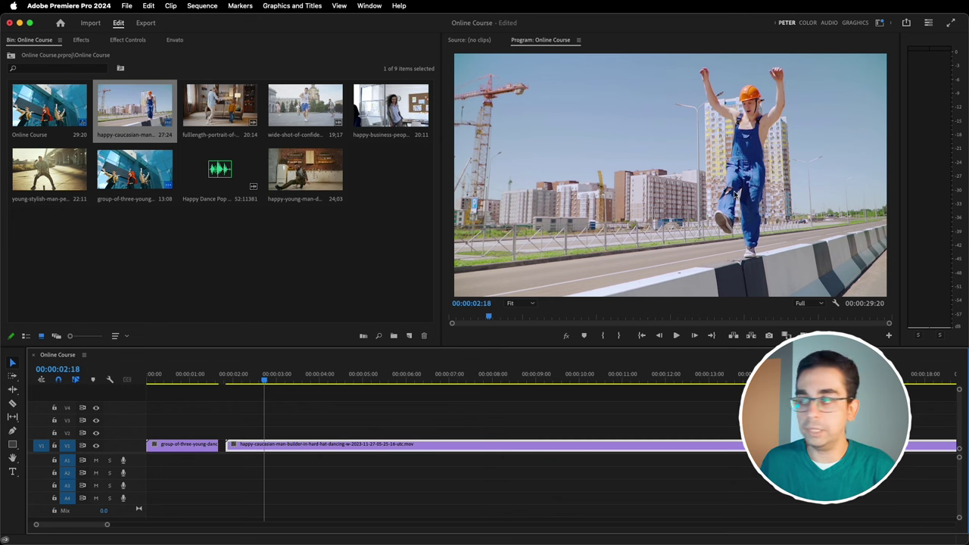
drag(224, 452, 264, 452)
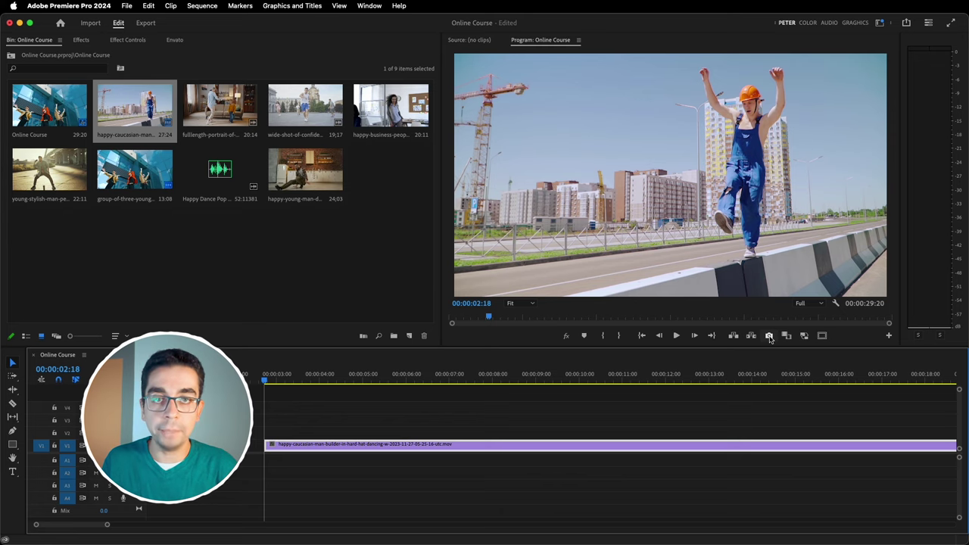
Step: Export the current frame to the Desktop as the PNG still 1.png
click(890, 336)
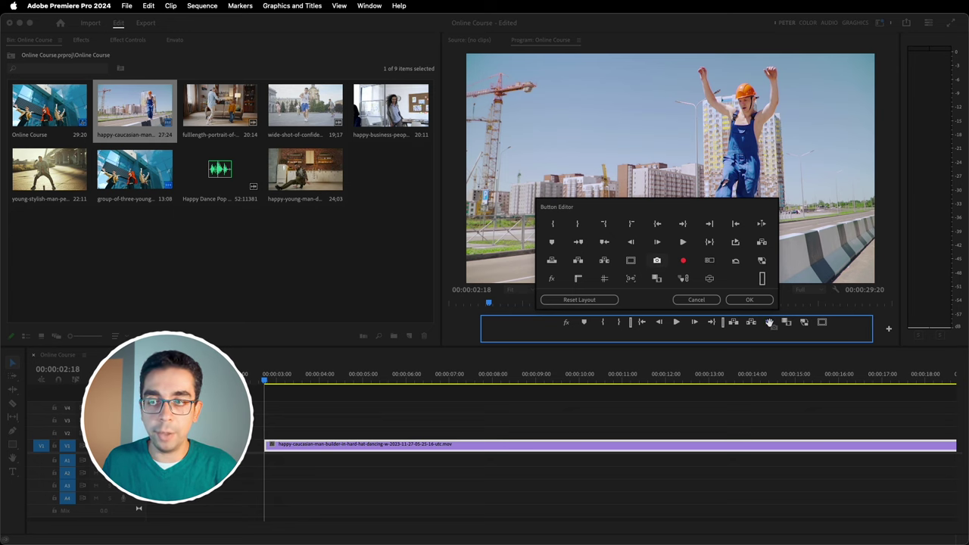
click(749, 301)
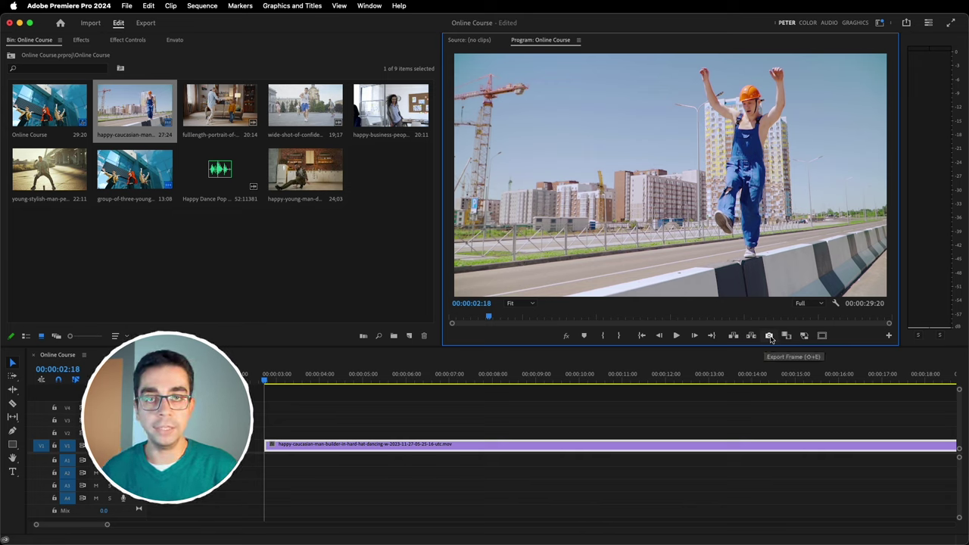
click(769, 336)
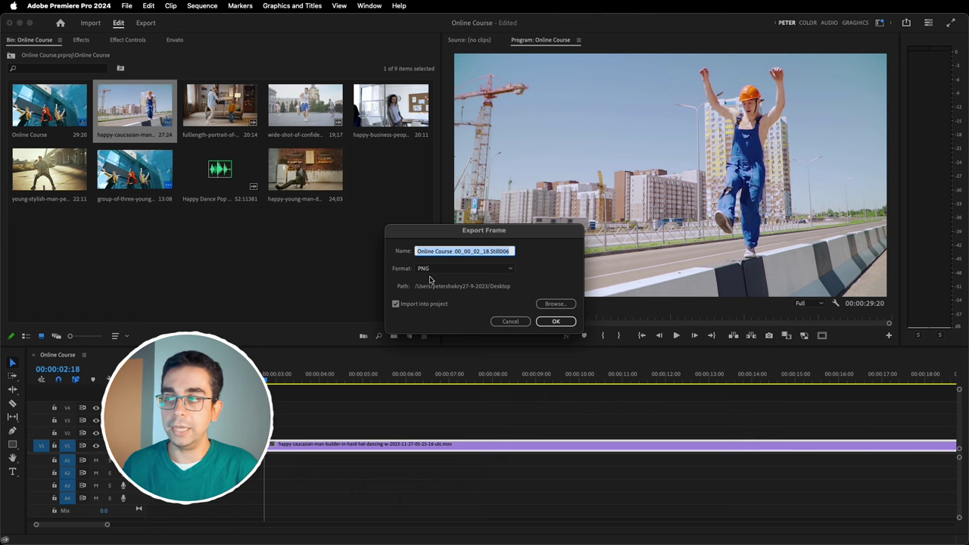
text(1)
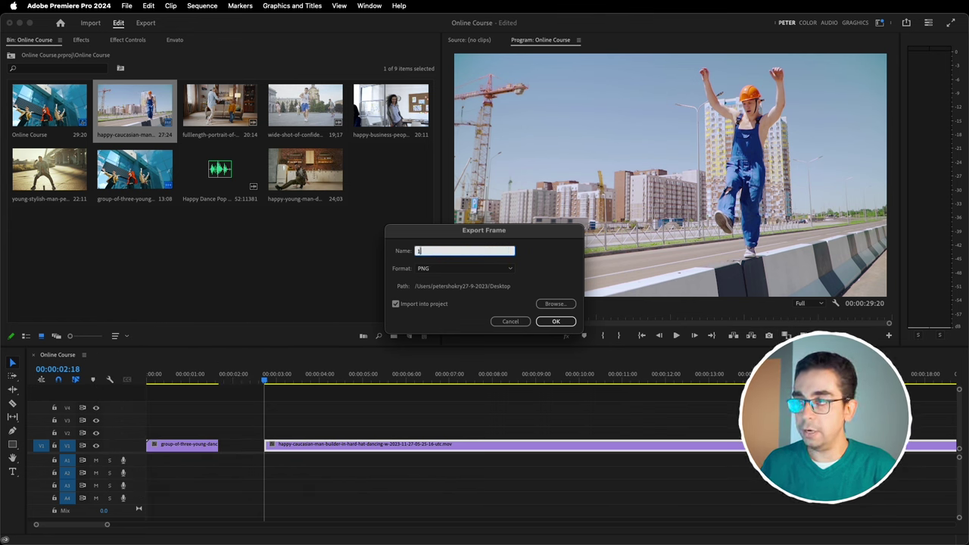
click(438, 266)
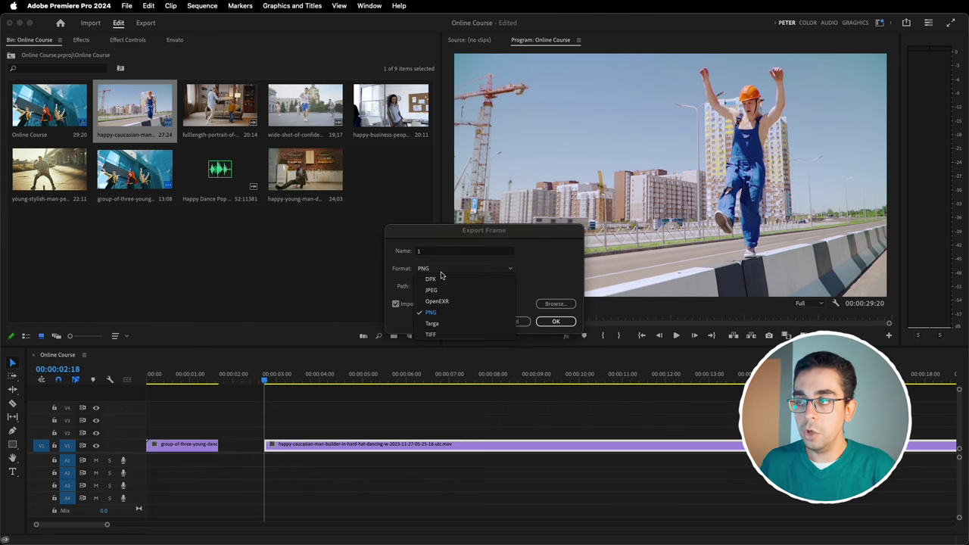
click(434, 315)
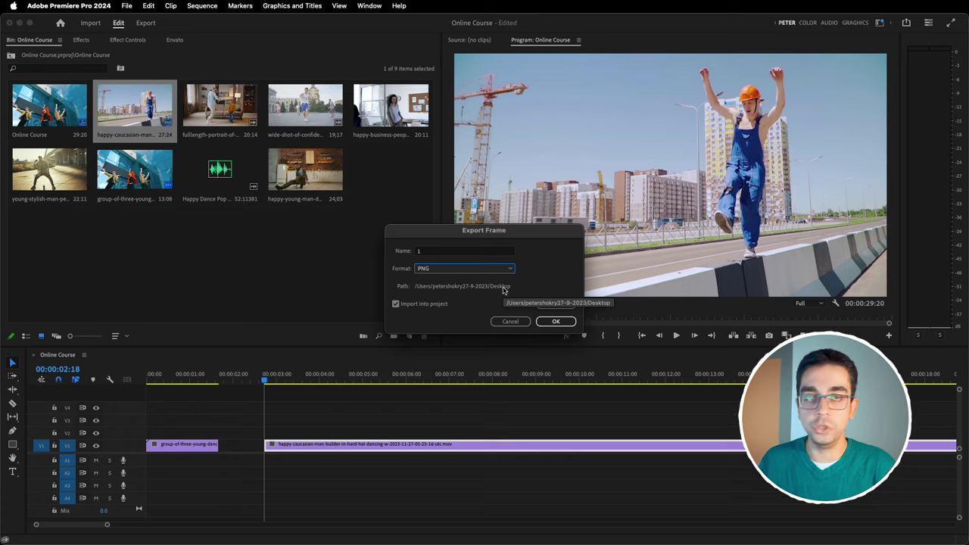
click(556, 321)
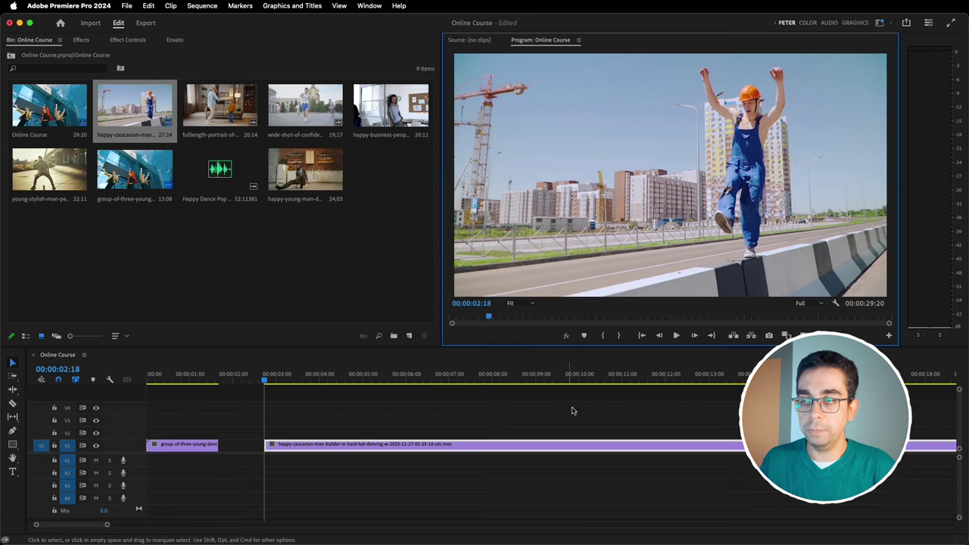
Step: Preview 1.png on the desktop with Quick Look, then launch Photoshop
key(super+h)
click(939, 295)
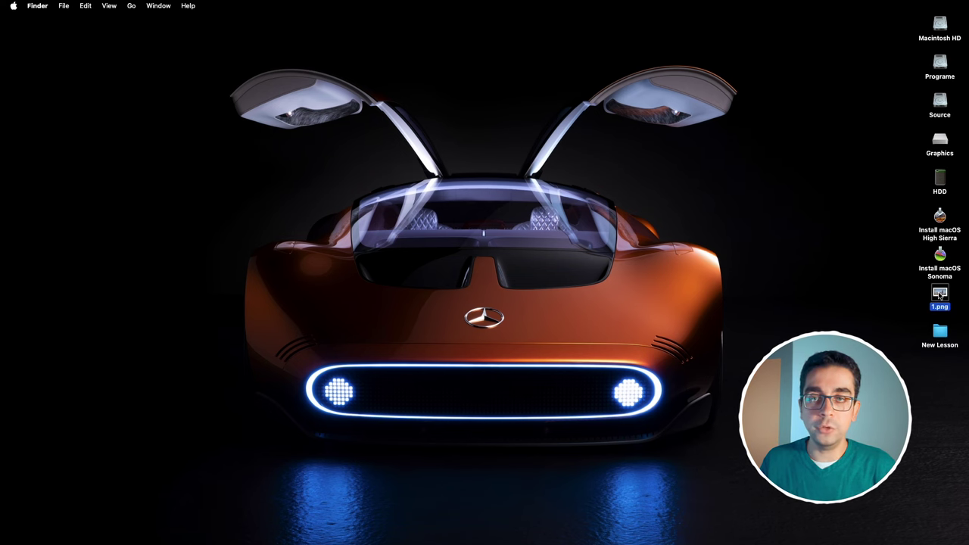
key(space)
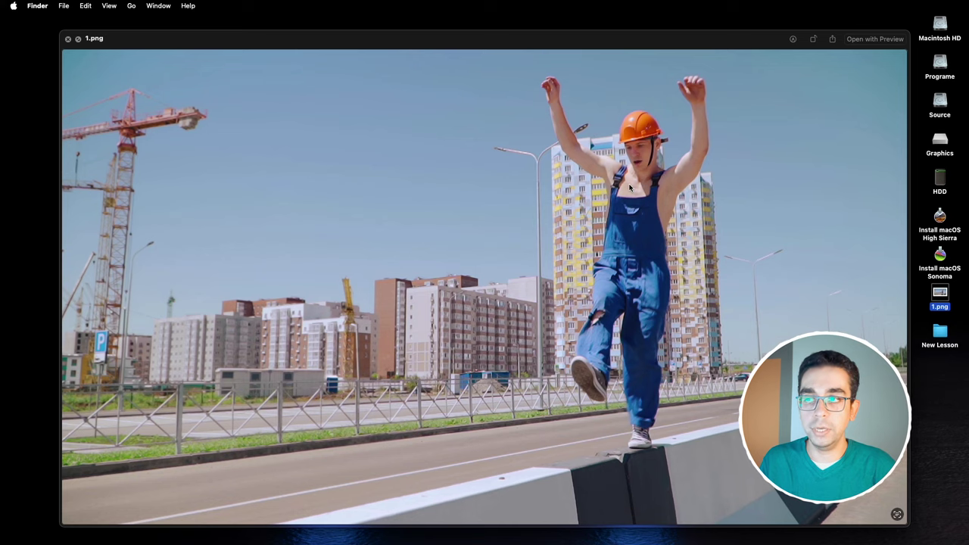
key(space)
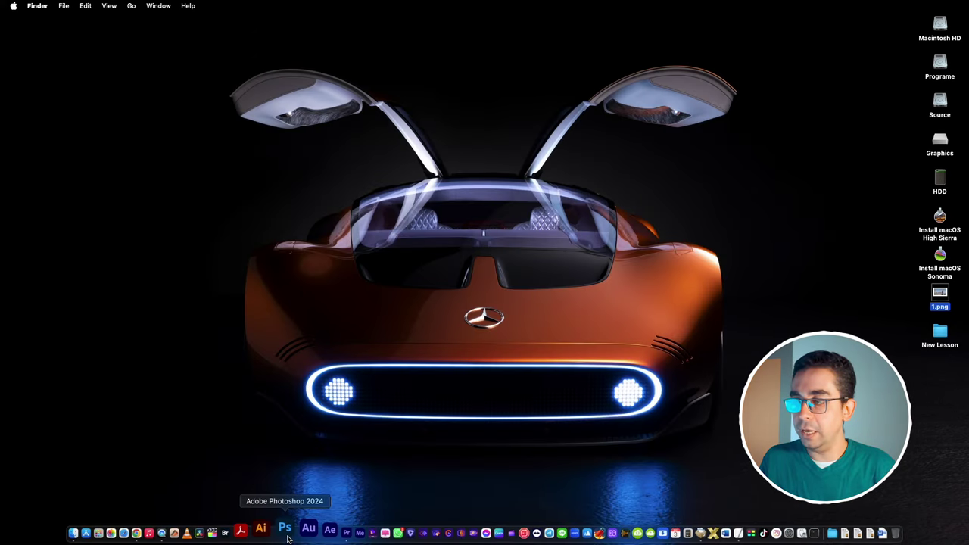
click(287, 533)
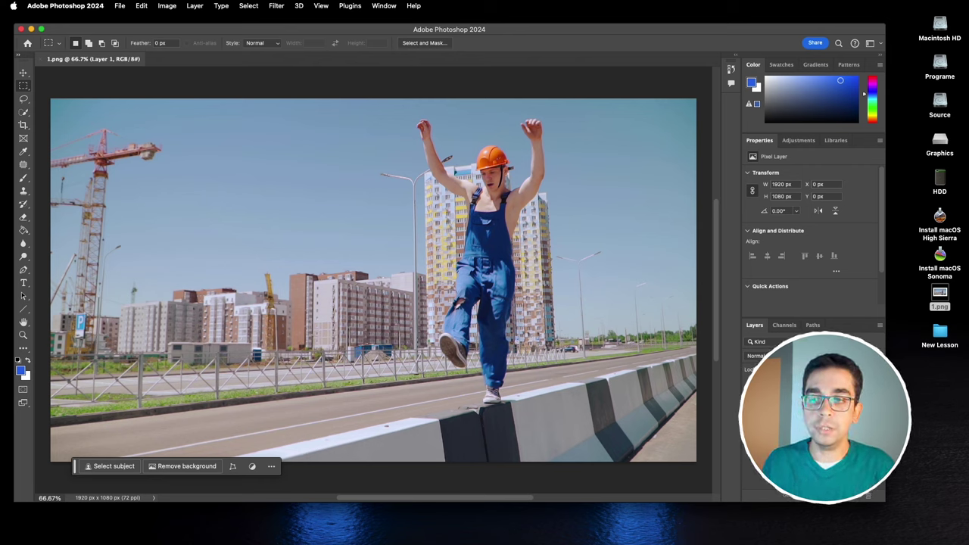
Step: Automatically select the leaping man and zoom to 200% to inspect the selection
drag(880, 224, 878, 286)
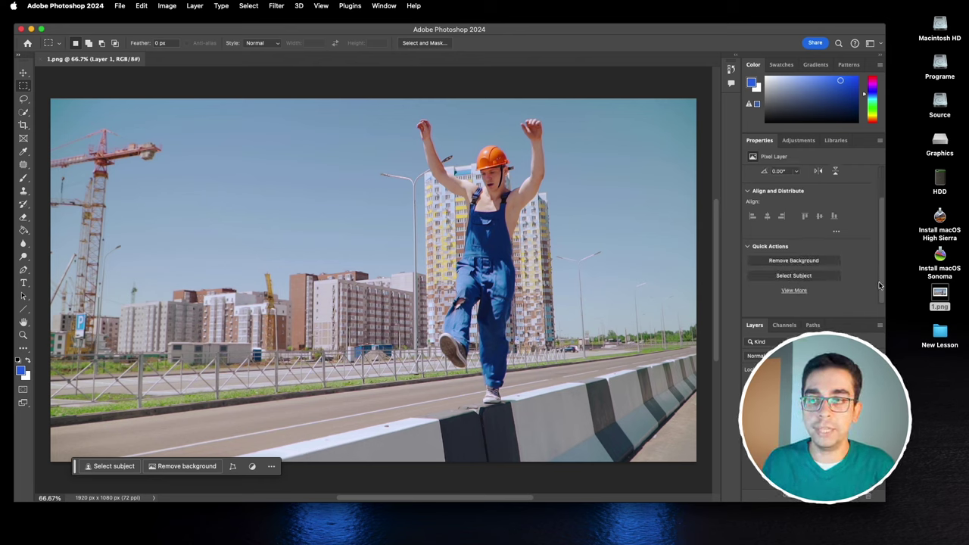
click(806, 278)
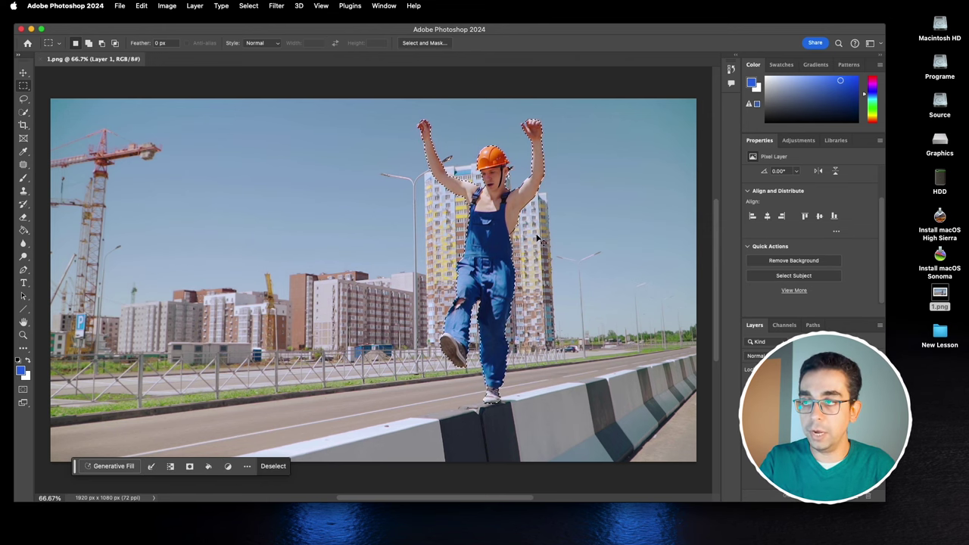
key(super+plus)
key(super+plus)
scroll(585, 224, right, 5)
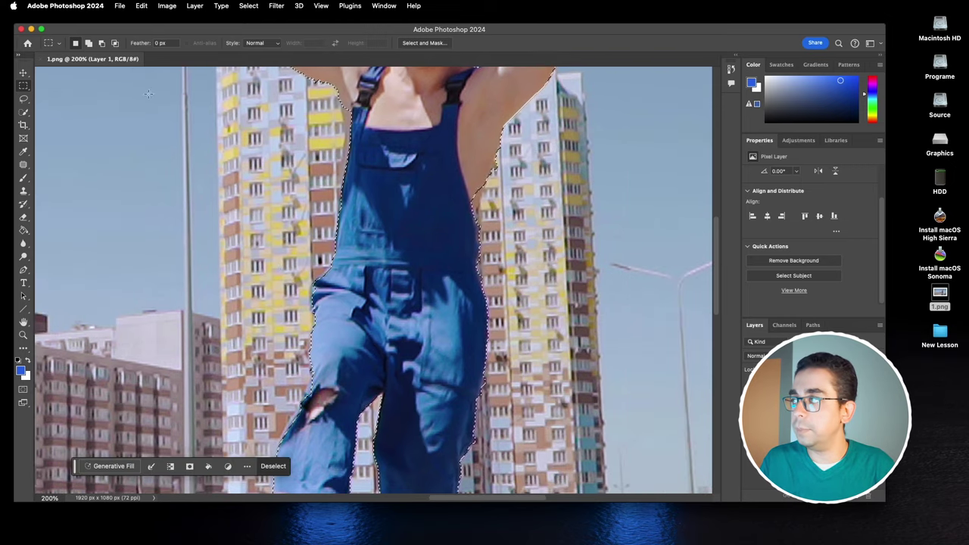
Step: Refine the outline with the Quick Selection tool, then fit the photo on screen
click(23, 111)
right_click(22, 112)
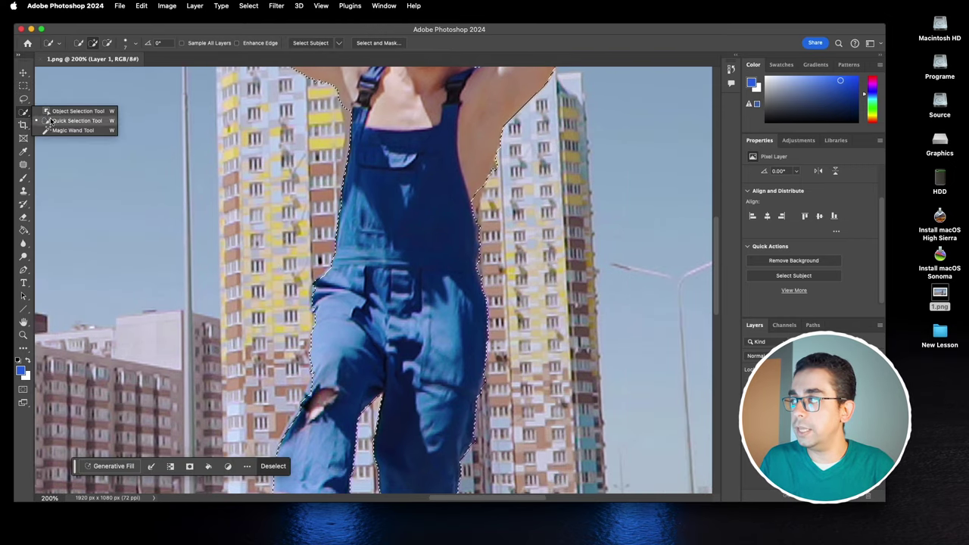
click(75, 120)
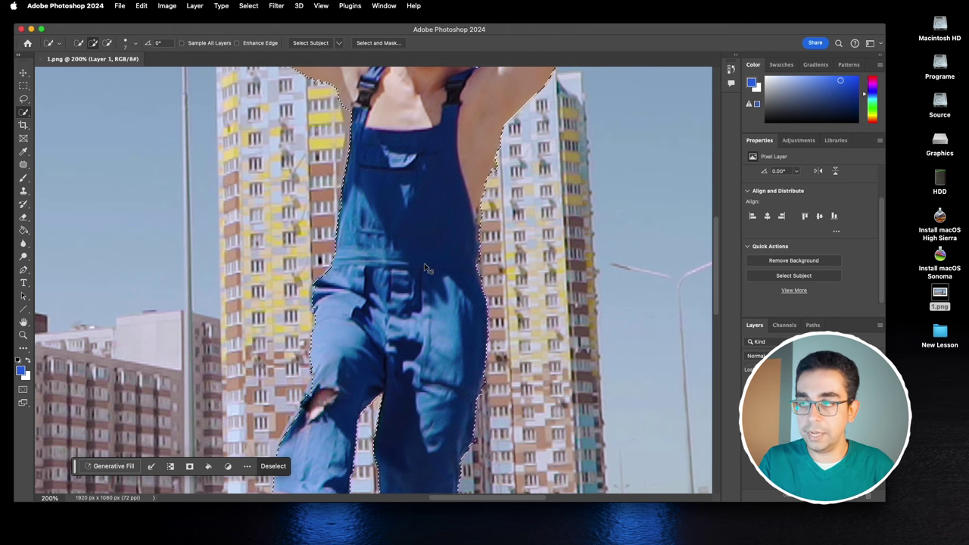
key(super+0)
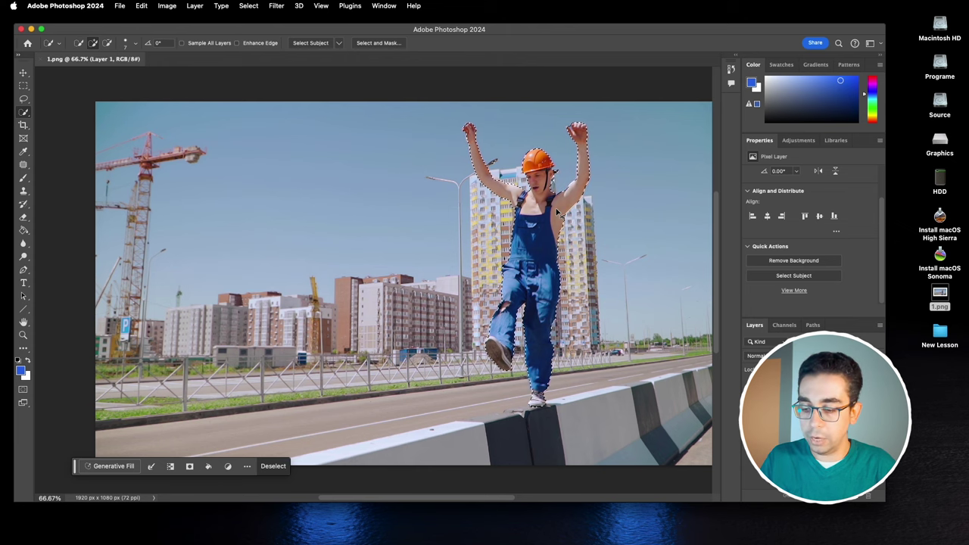
Step: Invert the selection, delete the background around the dancer, and deselect
key(super+shift+i)
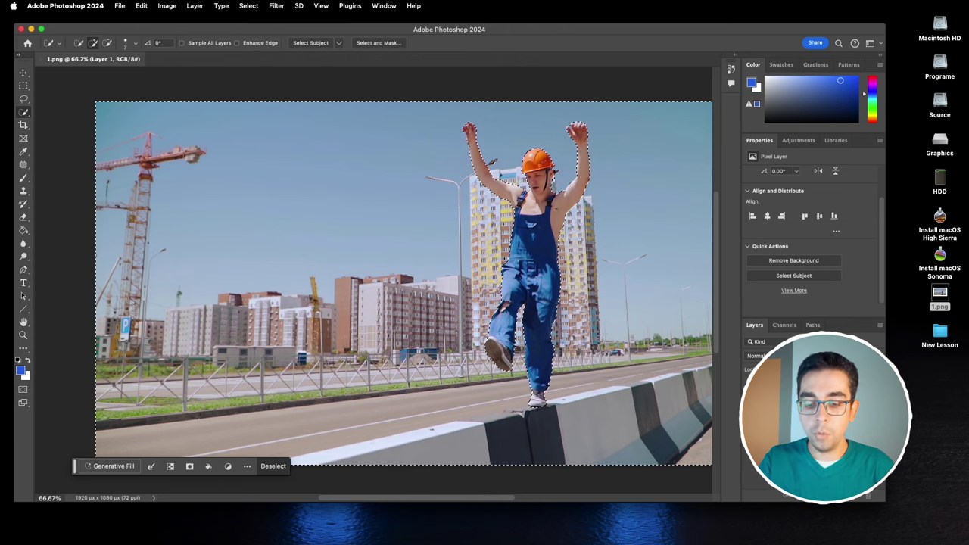
key(Delete)
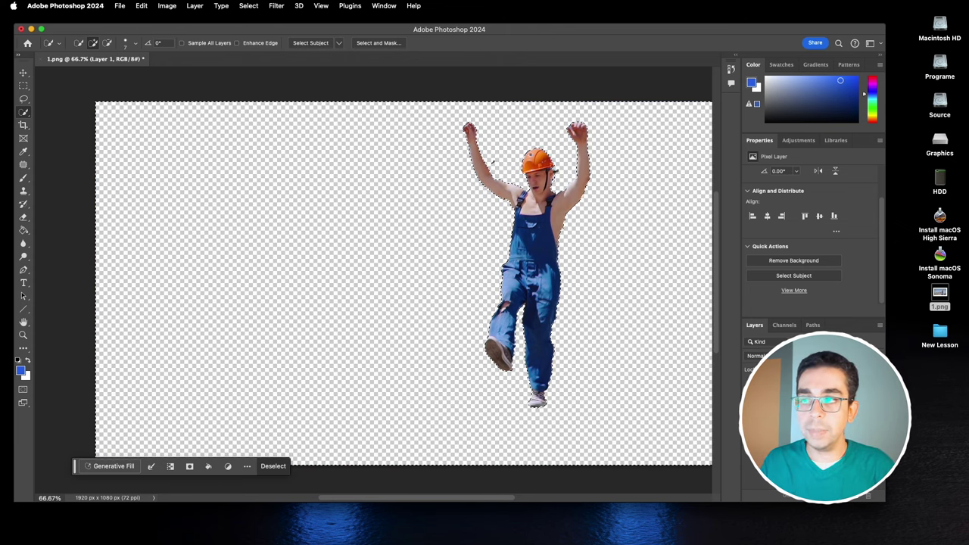
key(super+d)
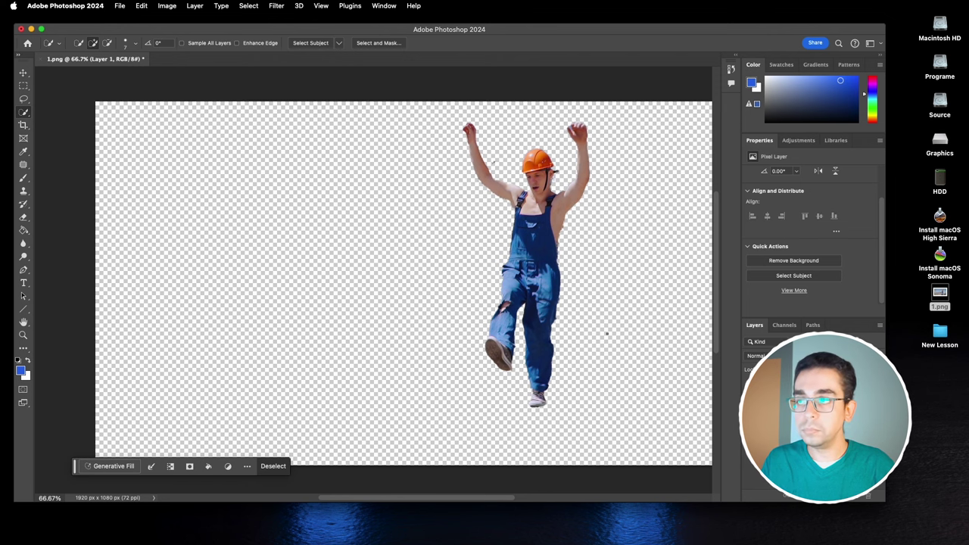
Step: Clear a small leftover patch beside the raised arm and save 1.png
click(23, 85)
drag(490, 154, 503, 165)
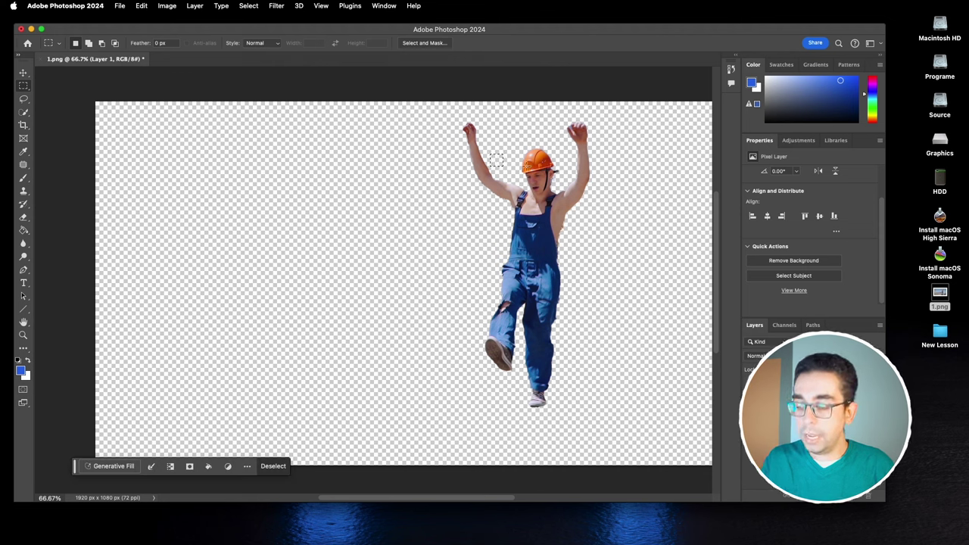
click(529, 168)
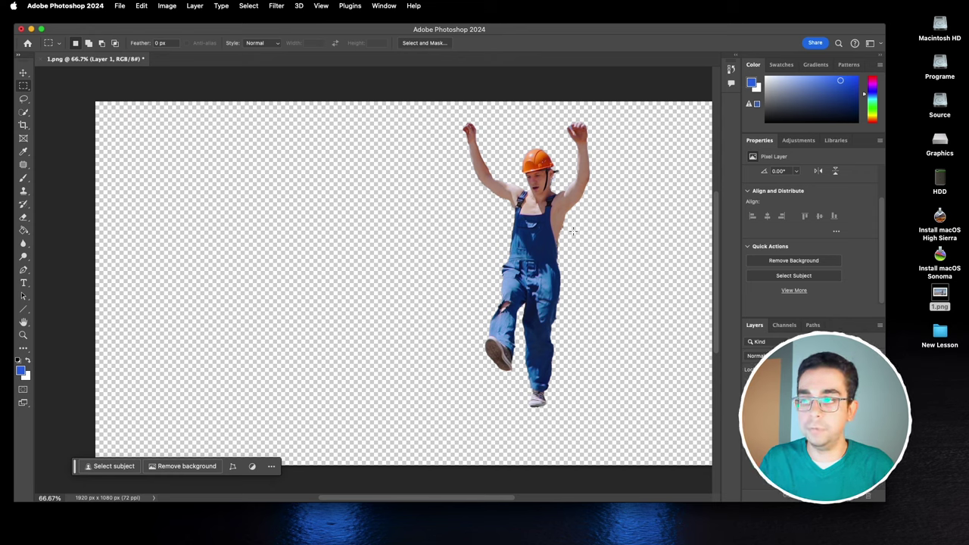
key(super+s)
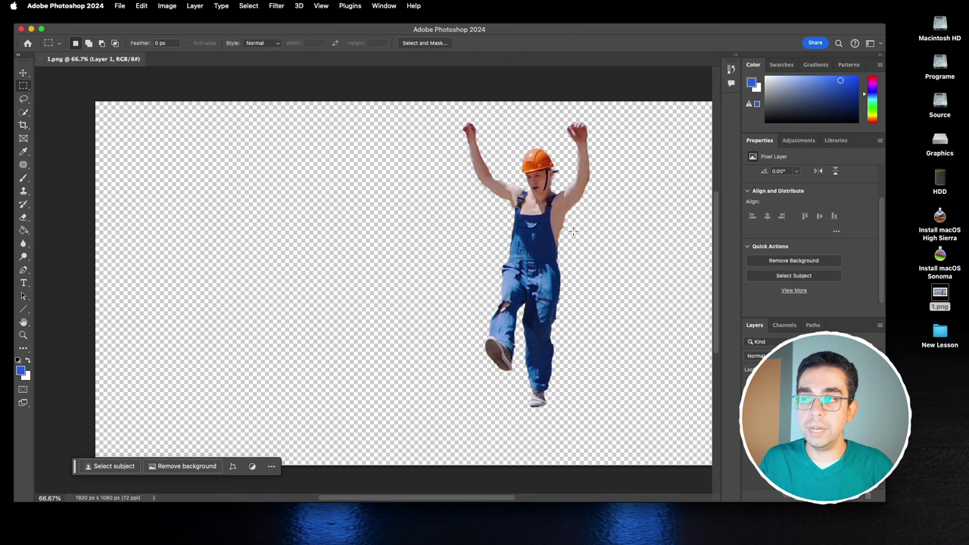
click(939, 295)
key(space)
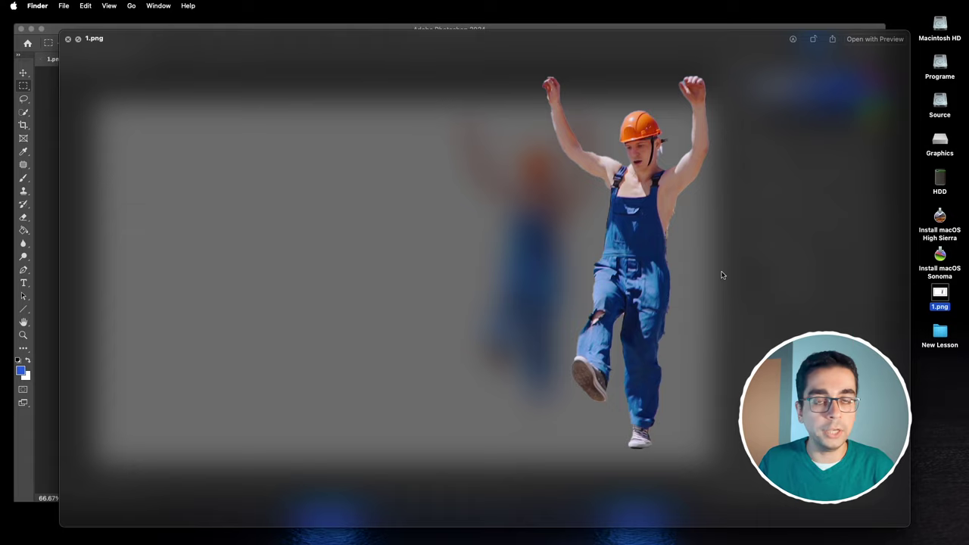
key(space)
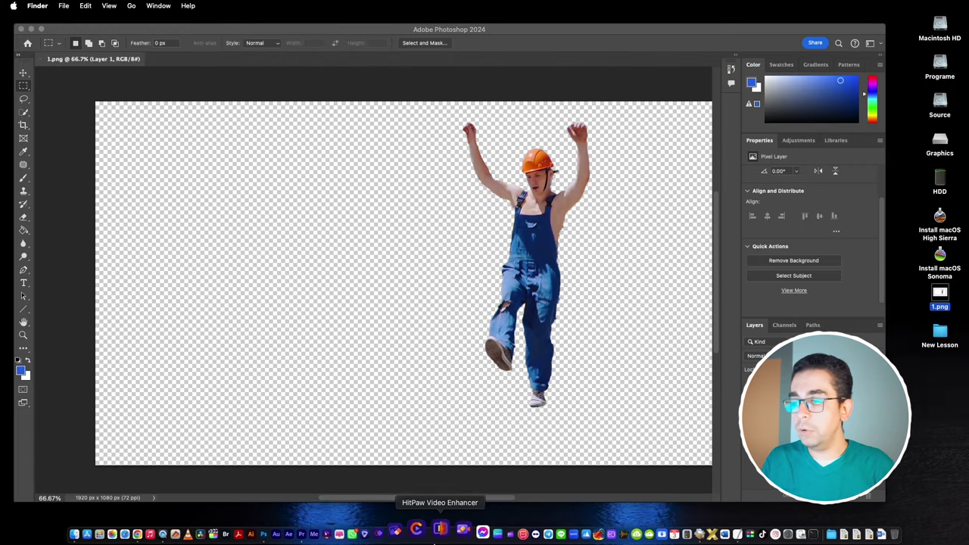
Step: Import 1.png from the Desktop into Premiere's bin and lay it on V2 over the cut
click(301, 534)
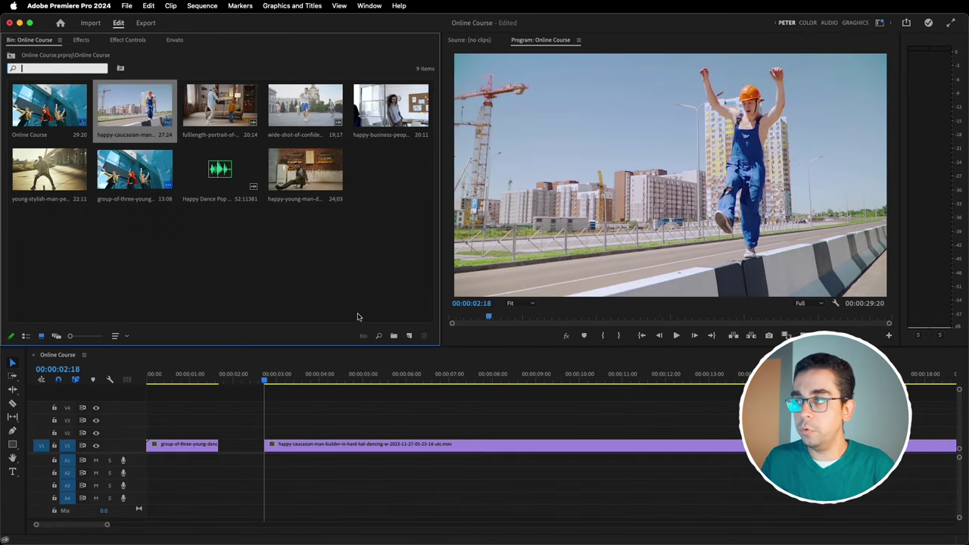
double_click(320, 262)
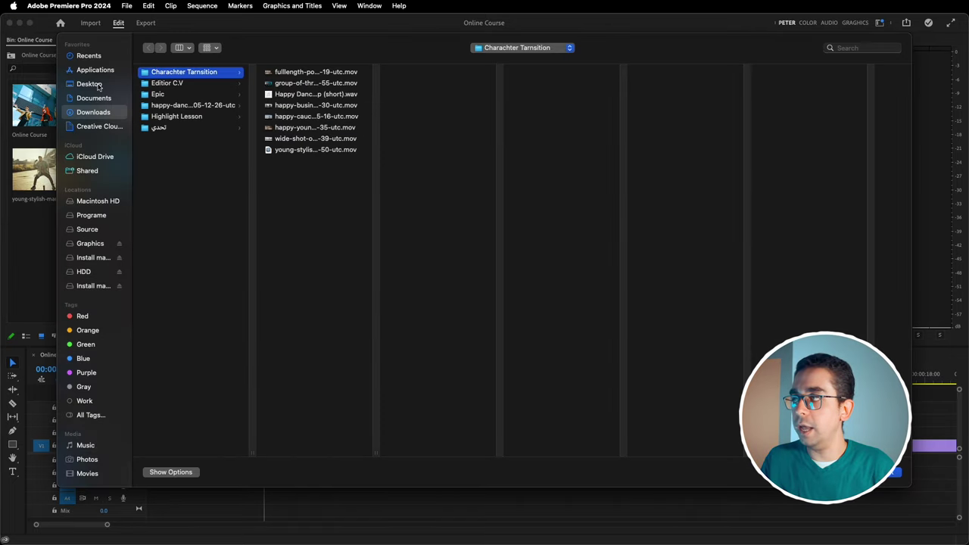
click(89, 84)
double_click(162, 83)
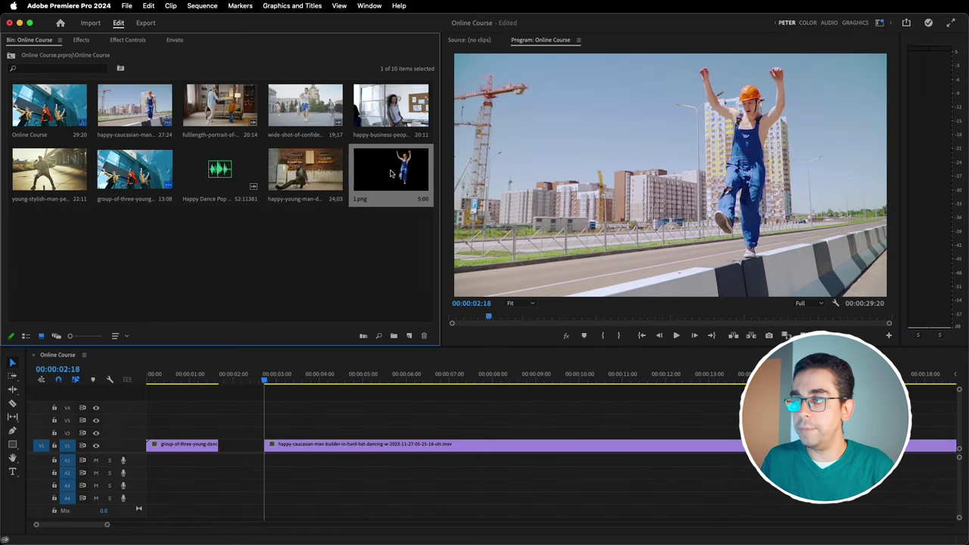
drag(391, 174, 212, 430)
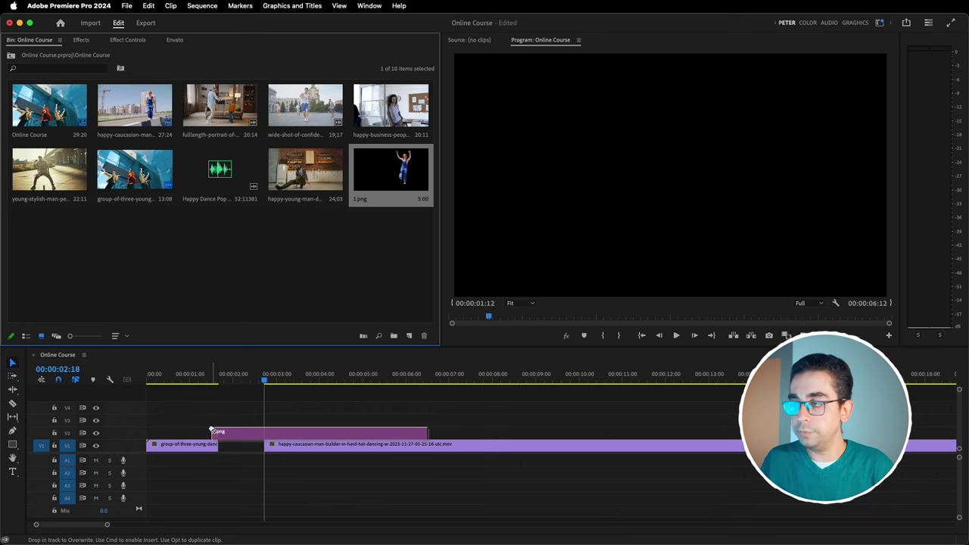
right_click(330, 433)
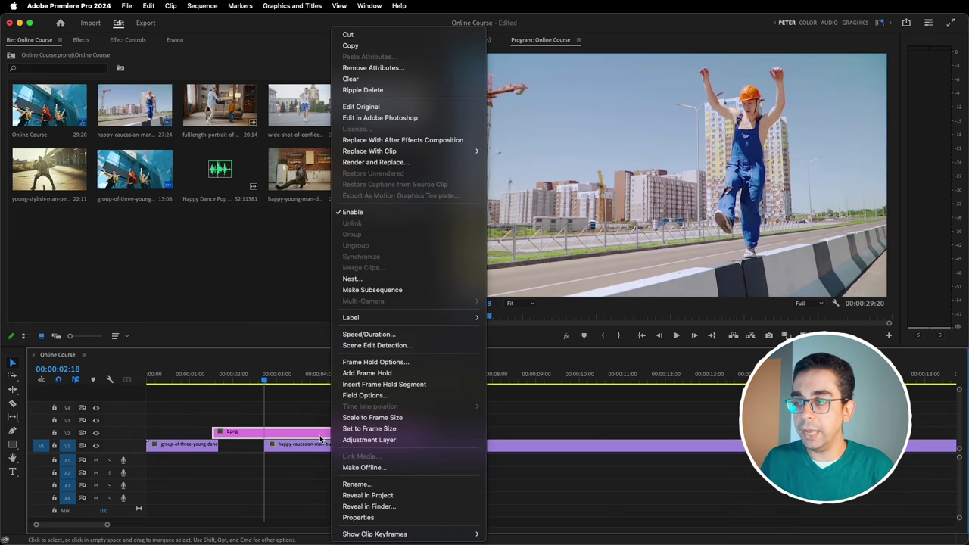
click(374, 335)
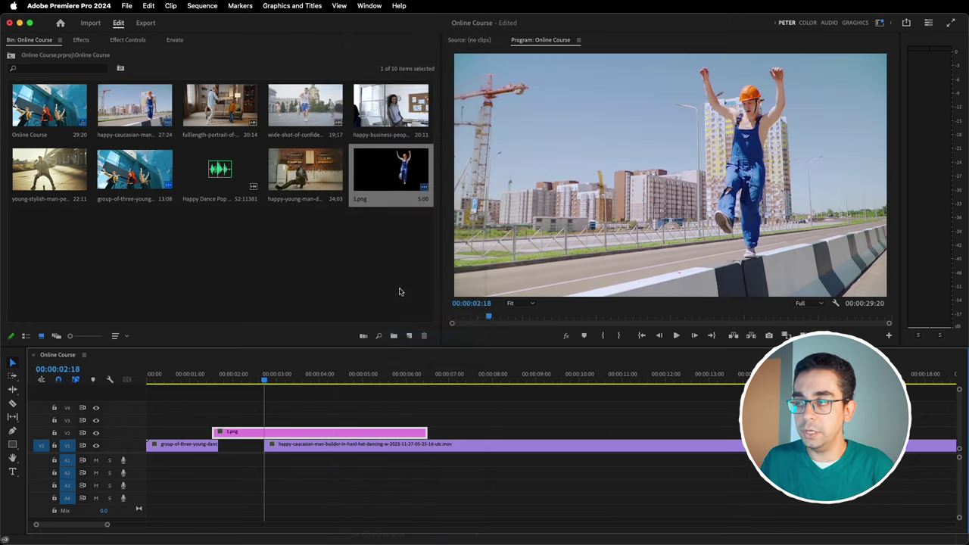
Step: Set the 1.png clip's duration to 15 frames
click(491, 261)
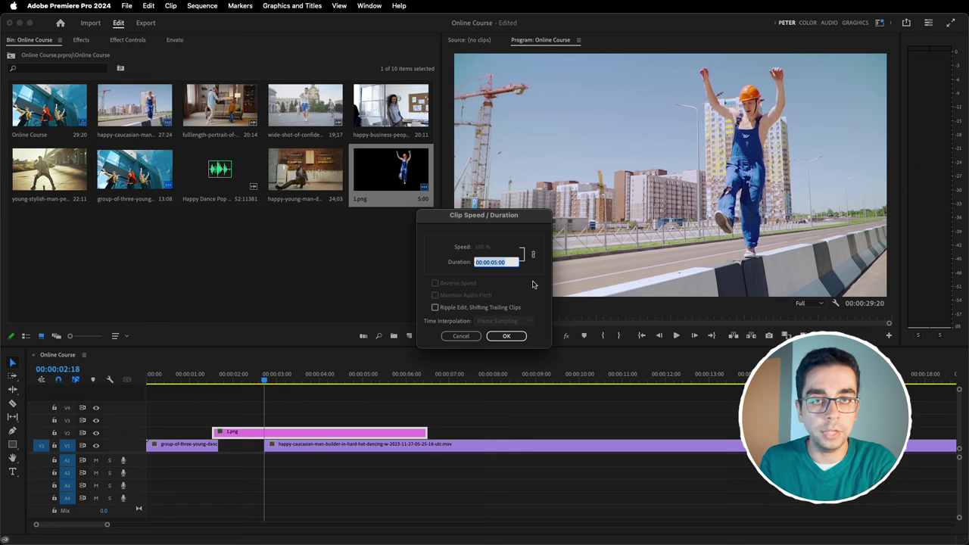
text(15)
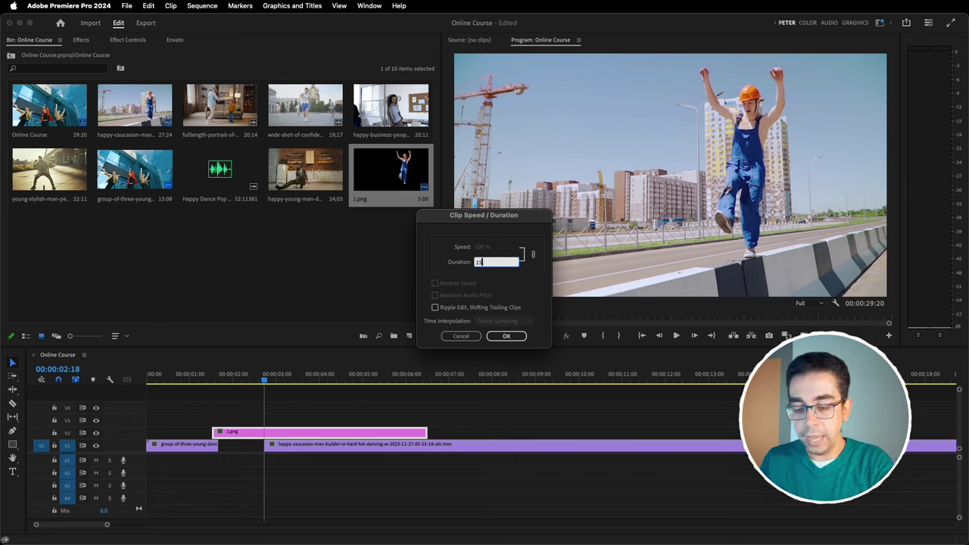
key(Return)
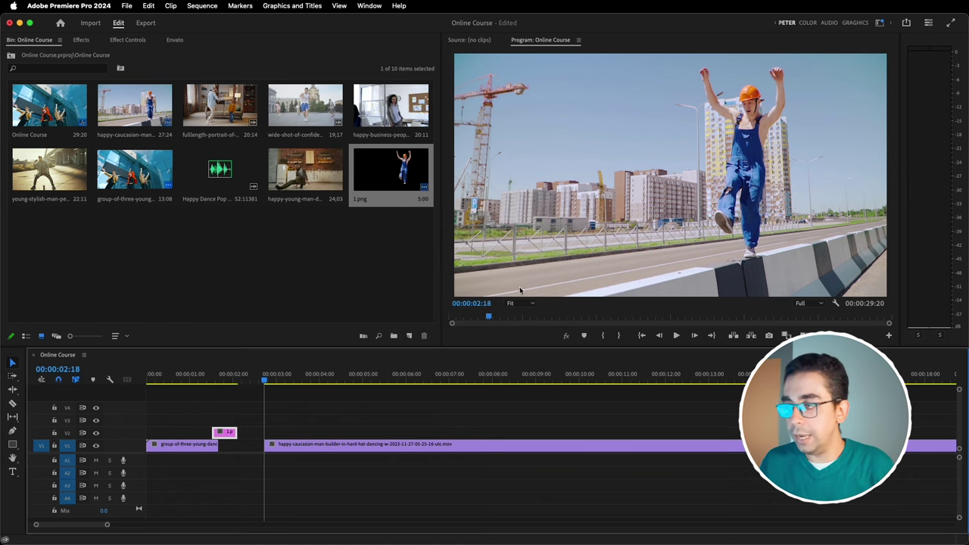
Step: Close the gap between the dance clips and slide 1.png to end exactly at the cut
drag(298, 450, 243, 449)
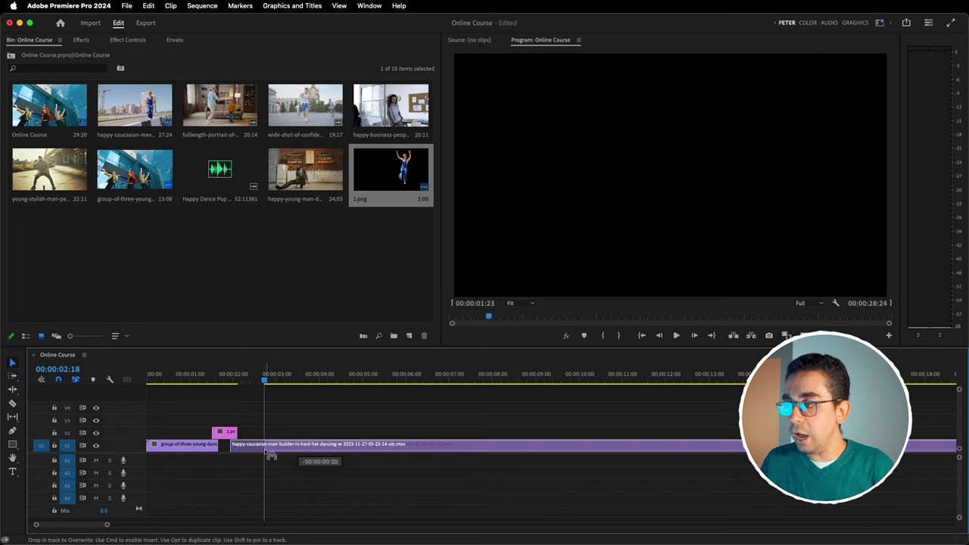
key(=)
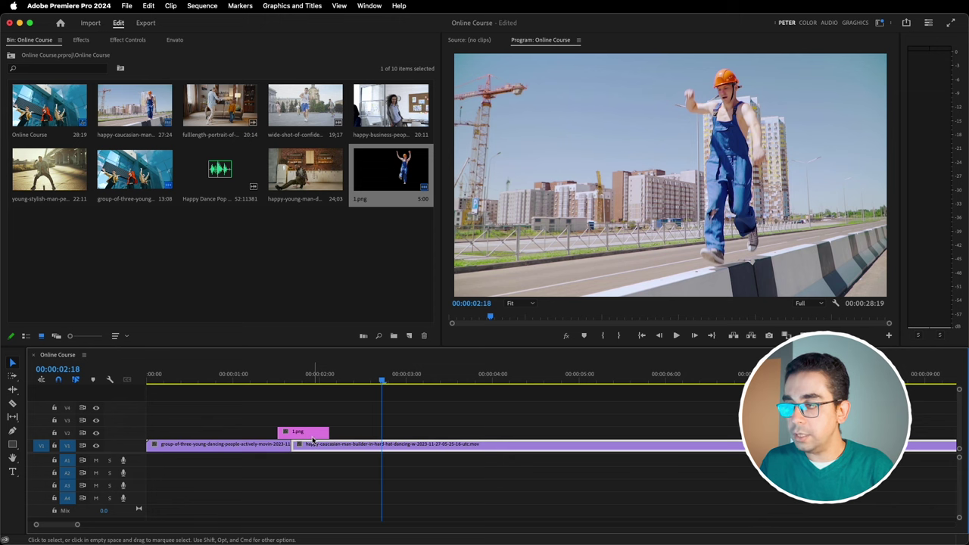
drag(313, 437, 278, 435)
mouse_move(222, 385)
mouse_down()
mouse_move(325, 383)
mouse_move(295, 387)
mouse_up()
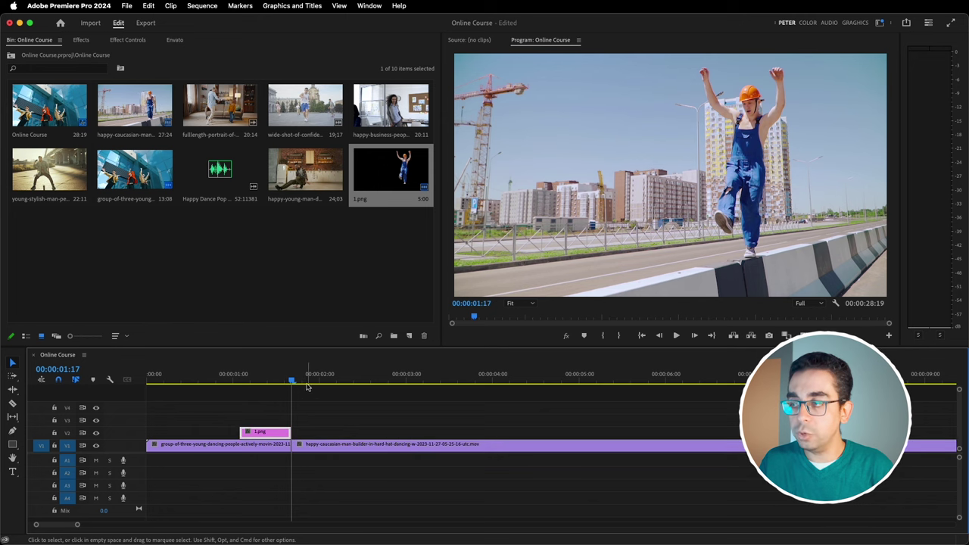
Step: Keyframe the cut-out's Position so it starts pushed off the left edge of the frame
click(128, 40)
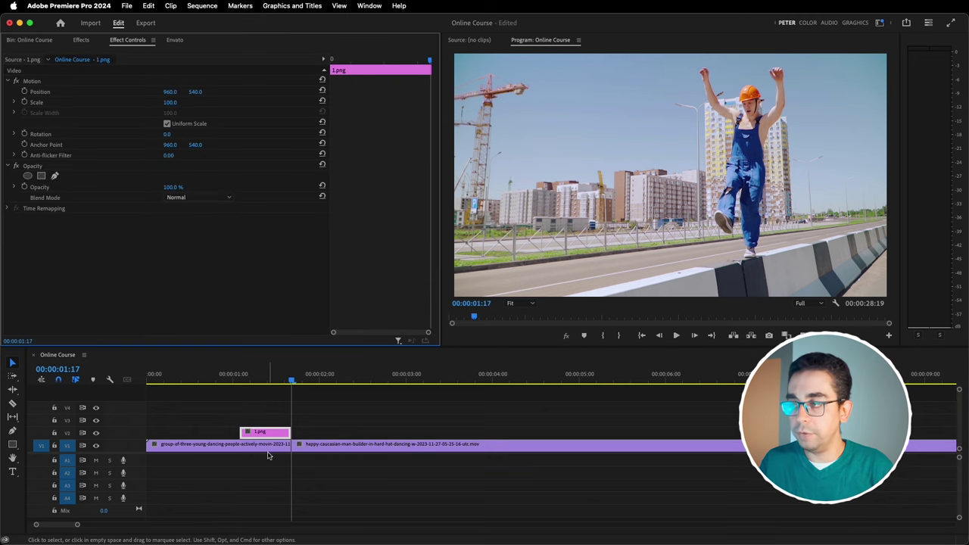
click(24, 91)
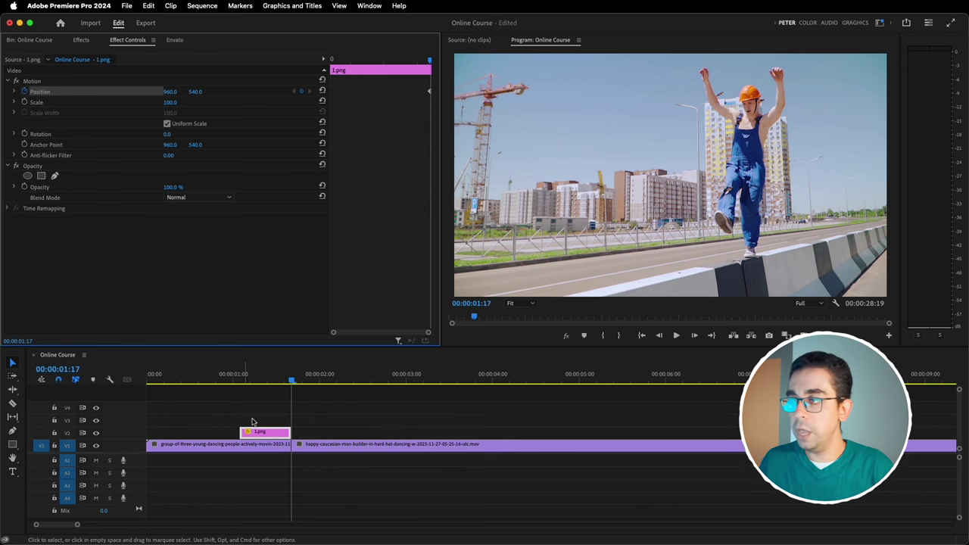
drag(292, 380, 240, 382)
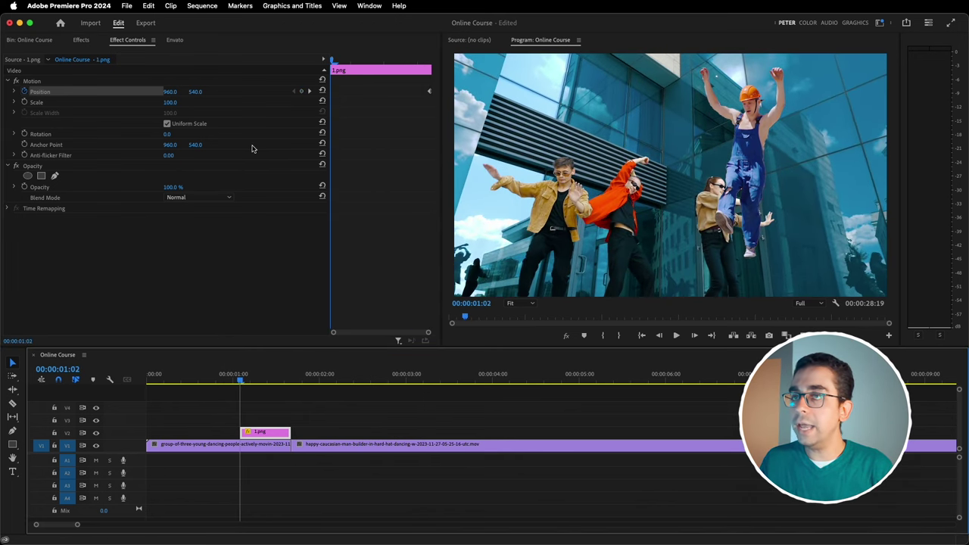
drag(170, 92, 113, 91)
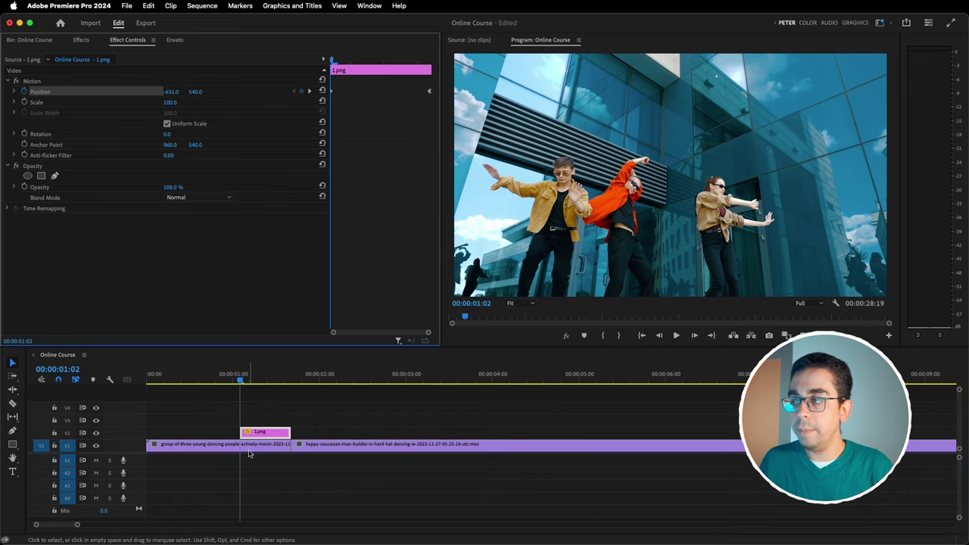
Step: Play back the cut-out's slide across the cut several times to review it
click(186, 375)
key(space)
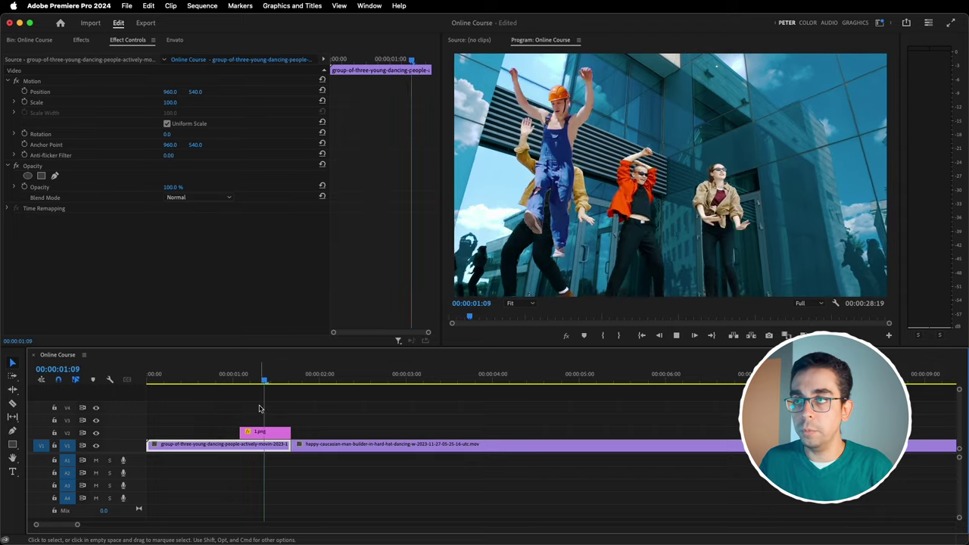
key(space)
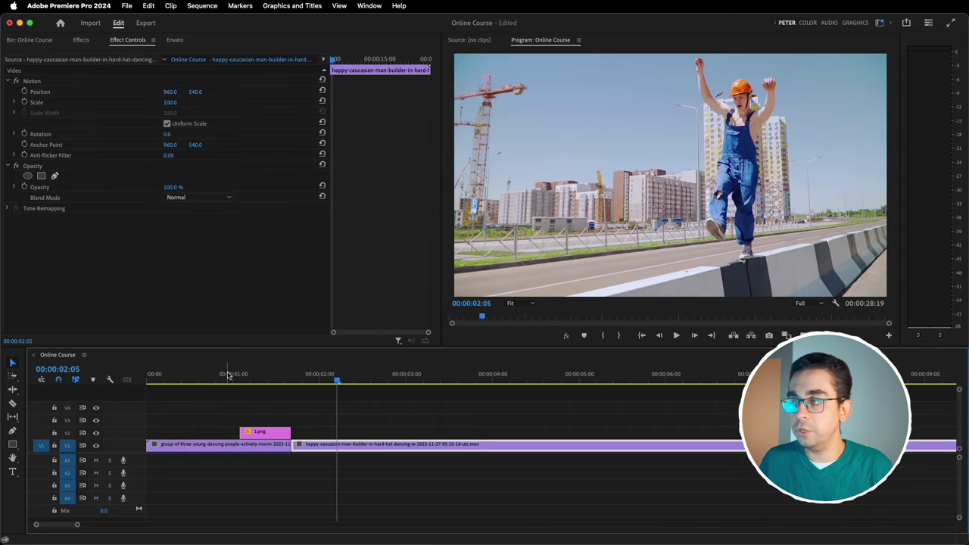
click(237, 377)
key(space)
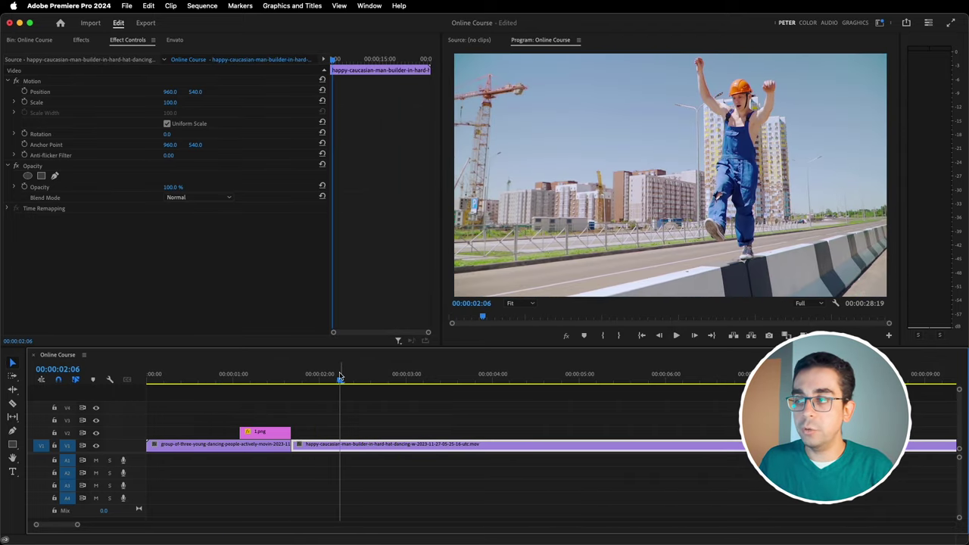
click(232, 377)
key(space)
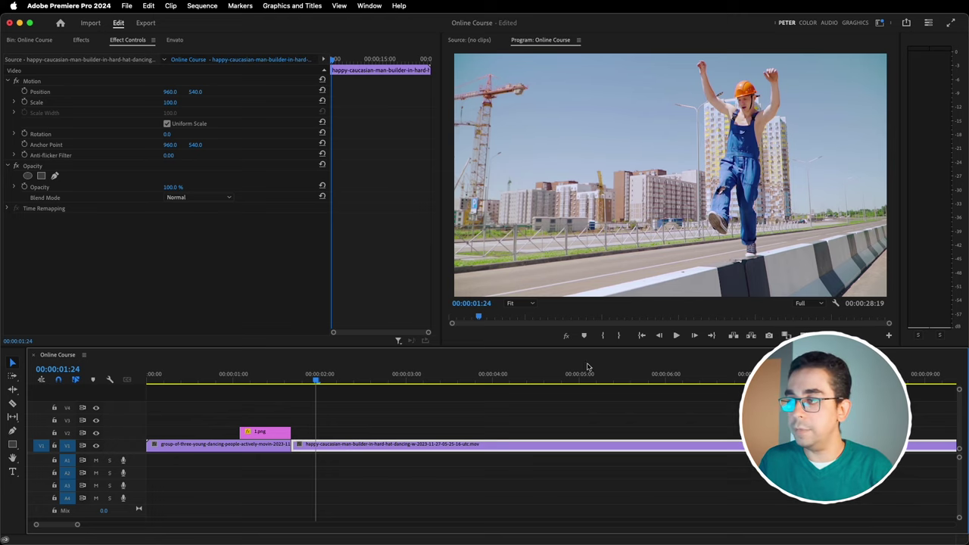
Step: Move the 1.png cut-out up to V3, still ending at the cut
drag(259, 435, 258, 422)
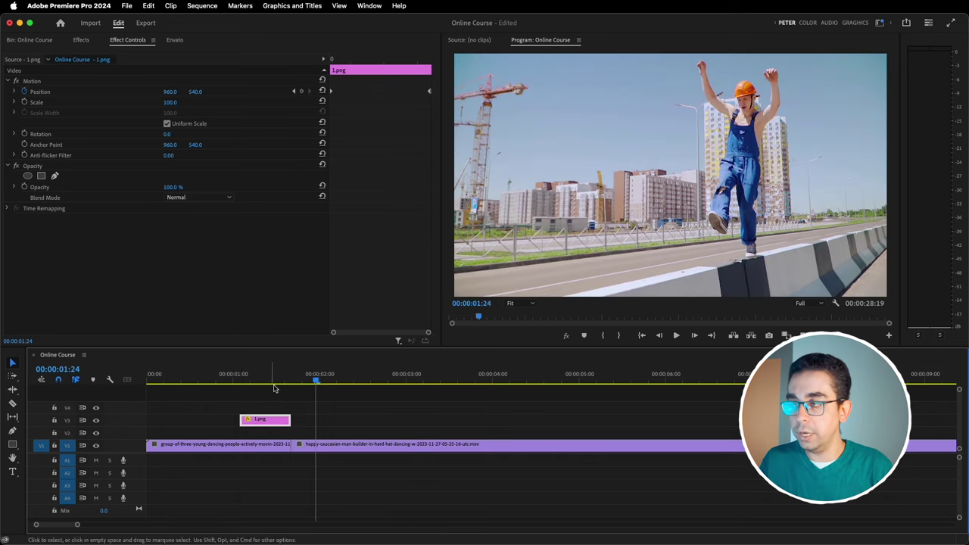
click(247, 378)
drag(247, 379, 292, 381)
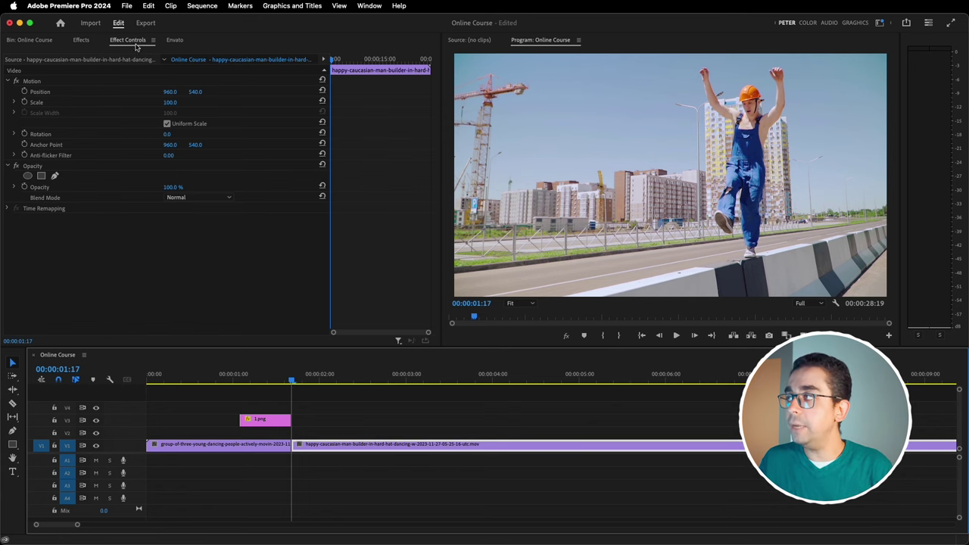
Step: Create a new Adjustment Layer in the project bin with default settings
click(34, 41)
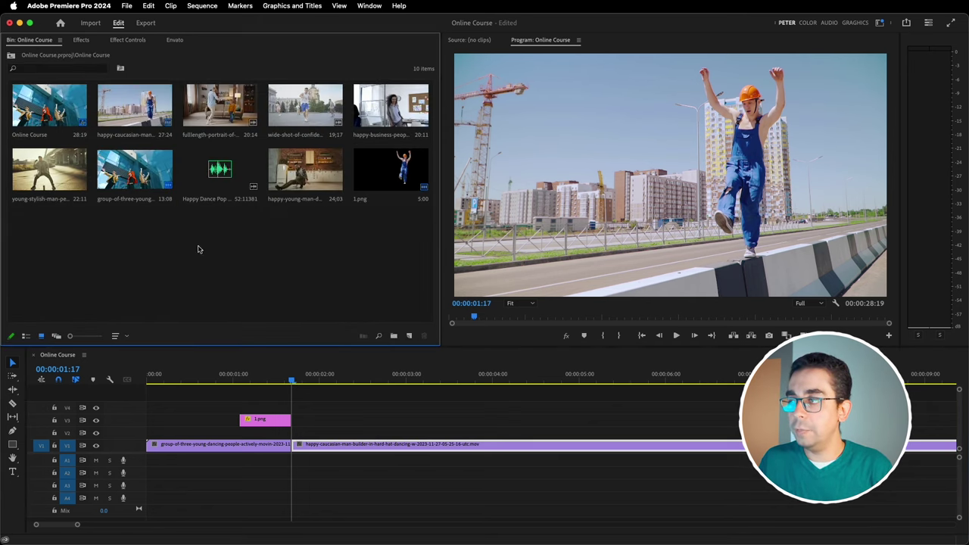
right_click(243, 248)
mouse_move(265, 295)
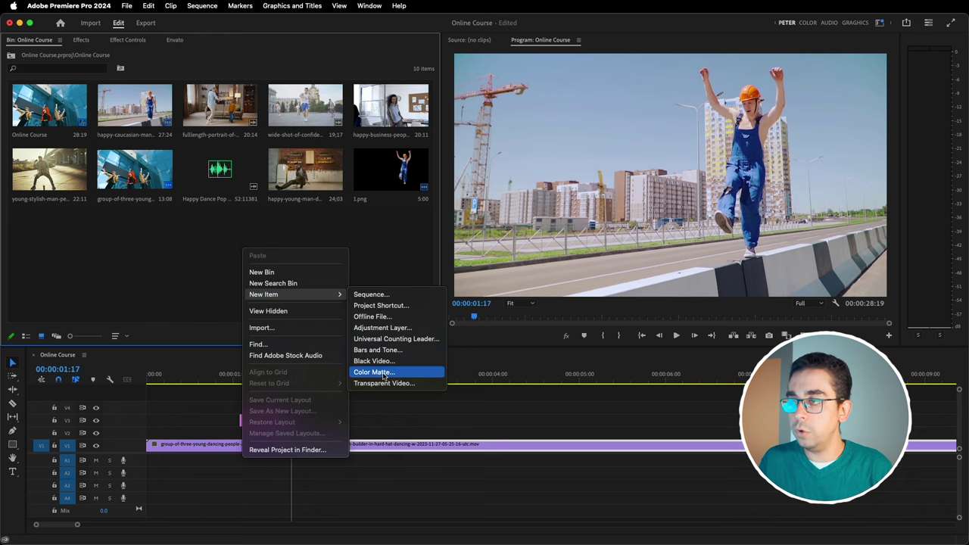
click(380, 328)
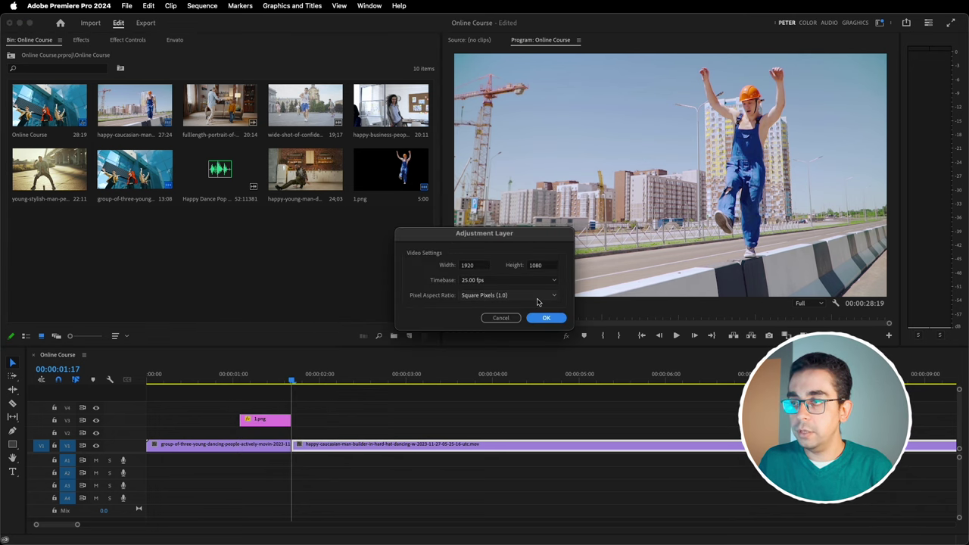
click(545, 317)
Step: Place the adjustment layer on V2 and shorten its duration to 6 frames
drag(56, 232, 338, 438)
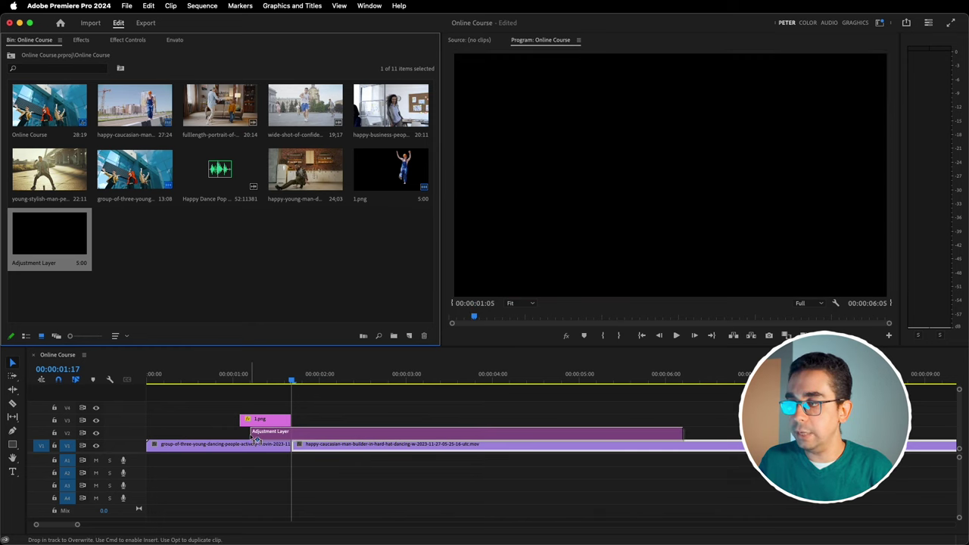
right_click(339, 437)
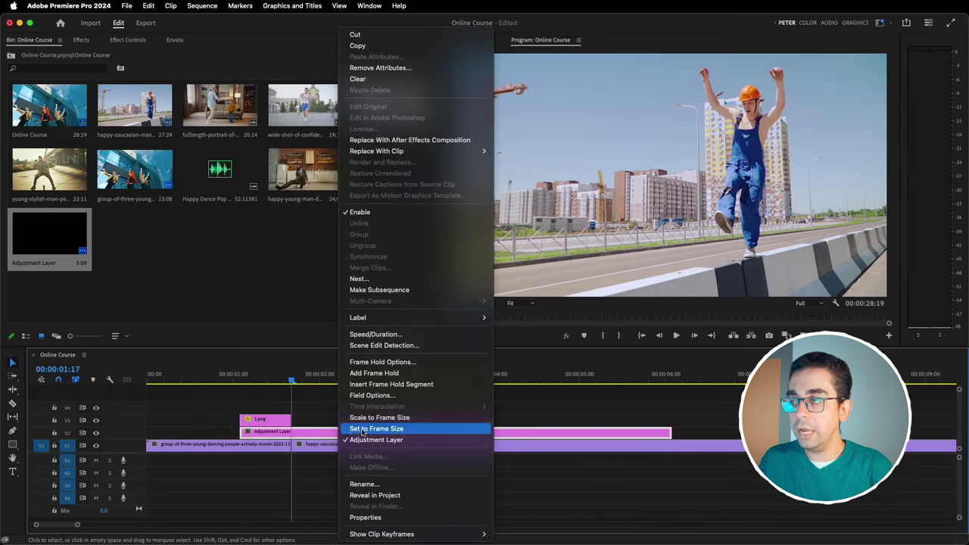
click(371, 332)
click(500, 261)
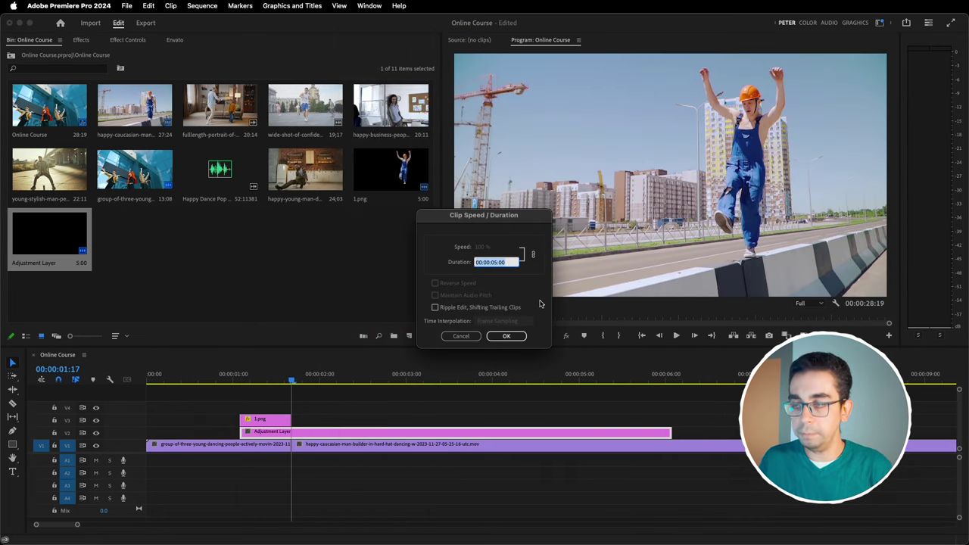
text(6)
click(507, 335)
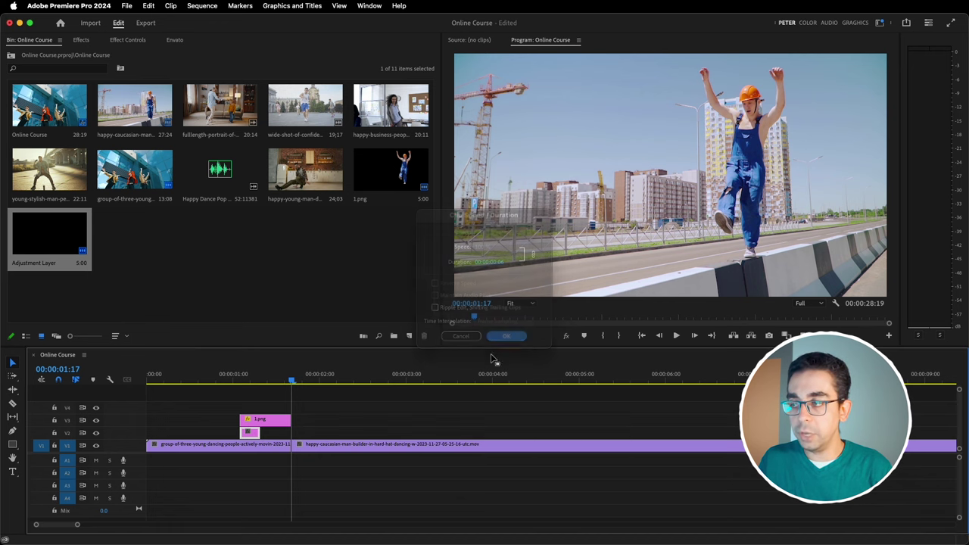
Step: Center the adjustment layer over the cut and move 1.png up to V4
drag(249, 431, 294, 432)
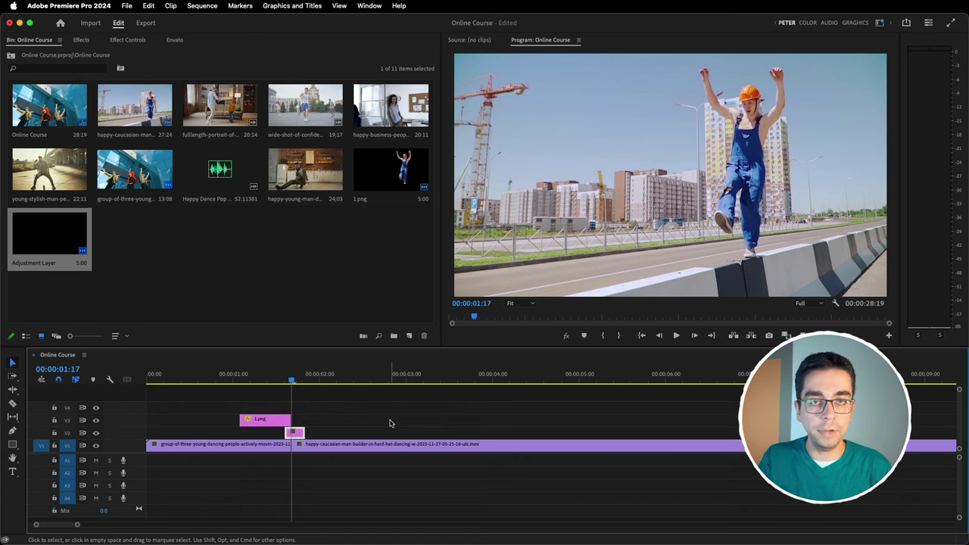
key(=)
key(=)
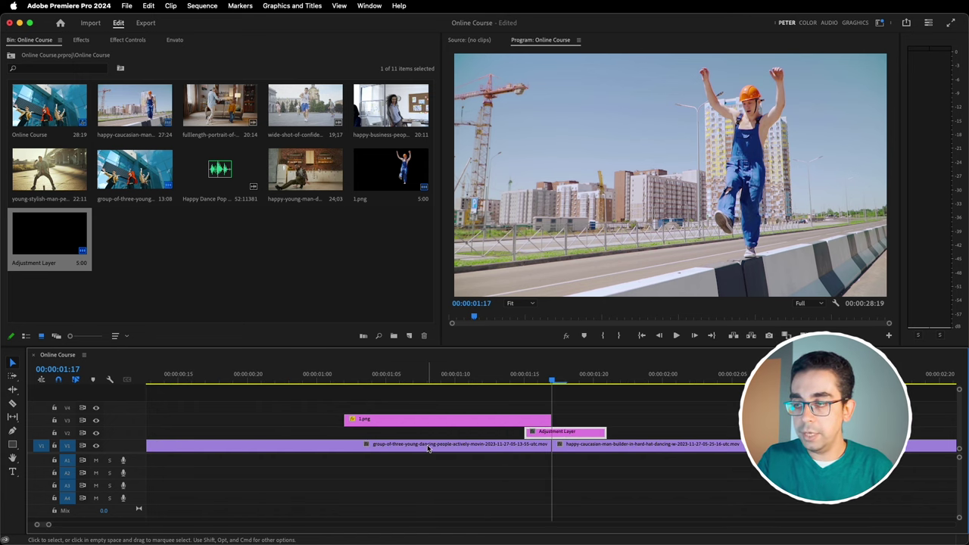
drag(561, 437, 552, 441)
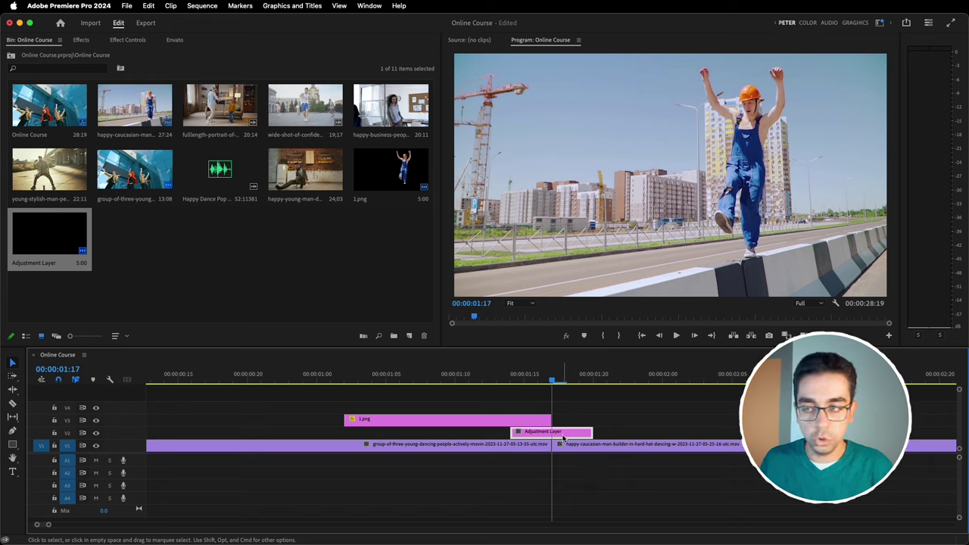
drag(519, 421, 519, 414)
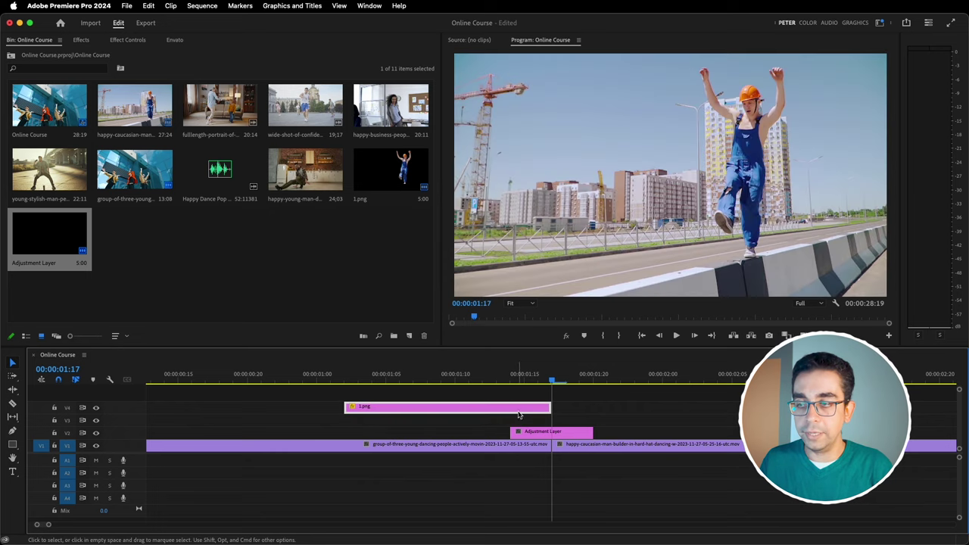
click(543, 434)
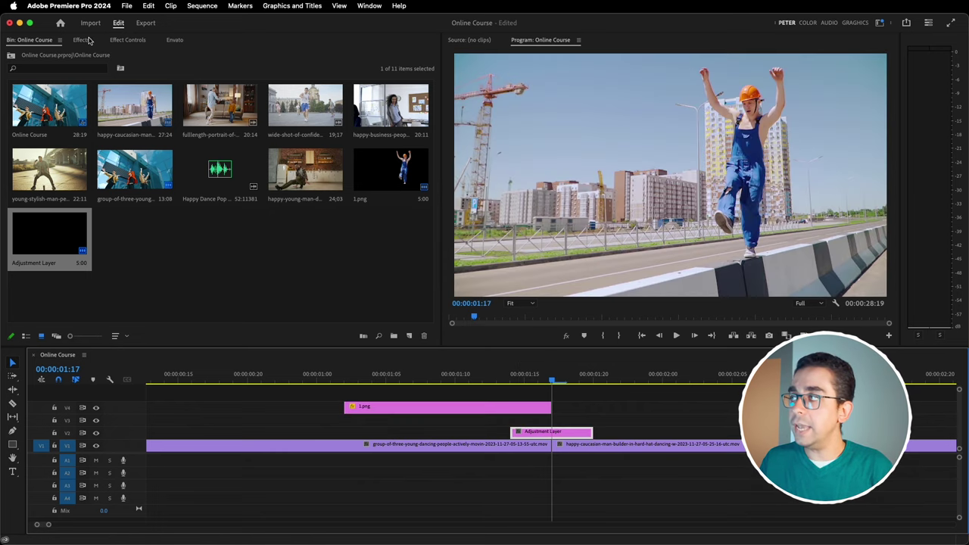
Step: Apply the Levels effect from Video Effects > Adjust to the adjustment layer
click(82, 41)
double_click(44, 54)
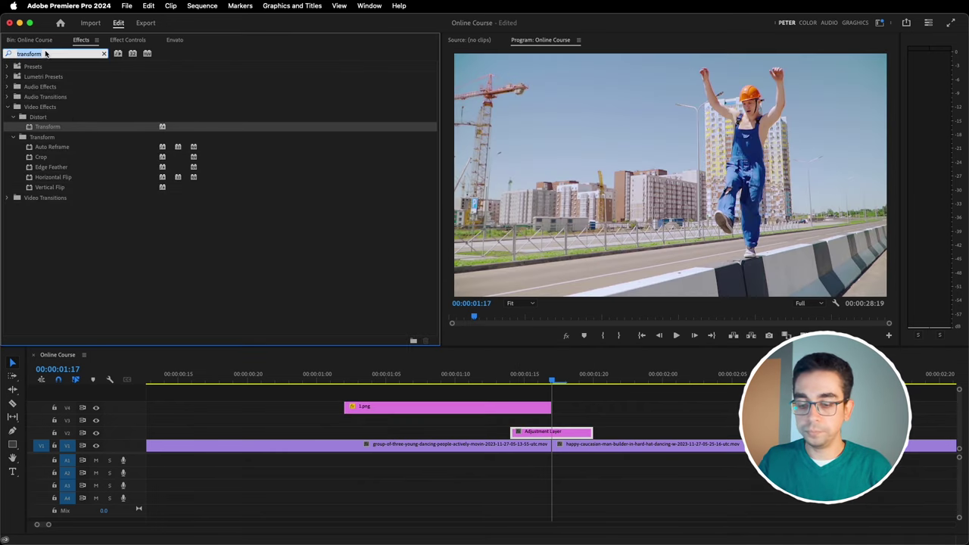
key(BackSpace)
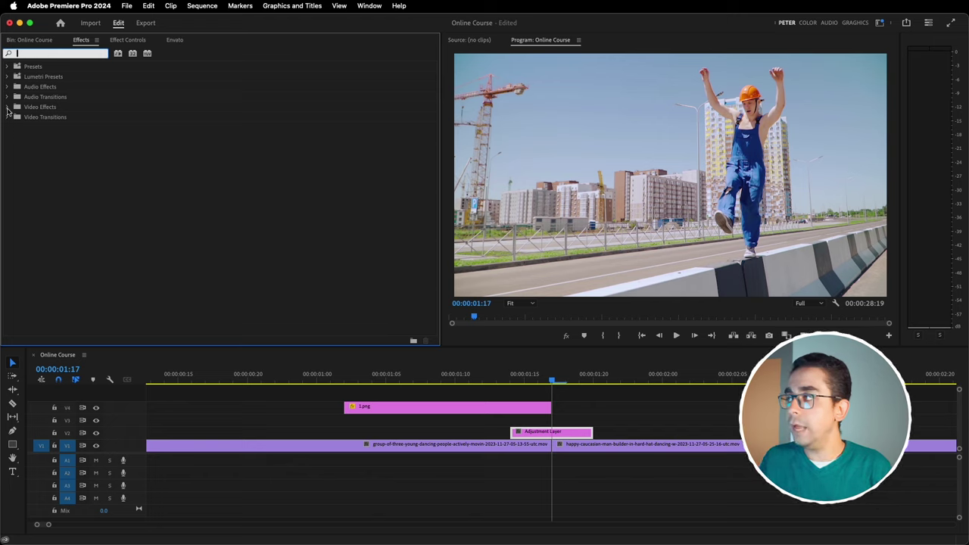
click(7, 108)
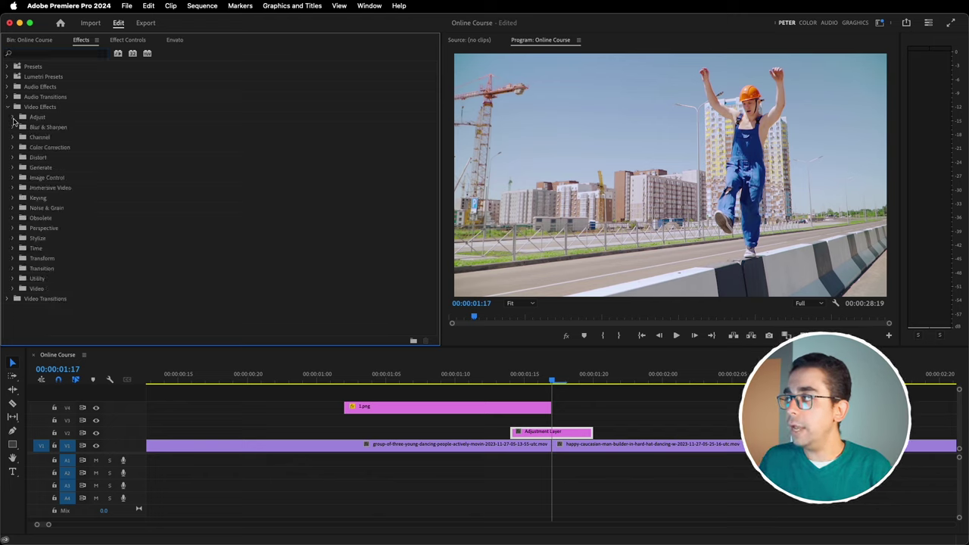
click(13, 117)
drag(42, 137, 560, 437)
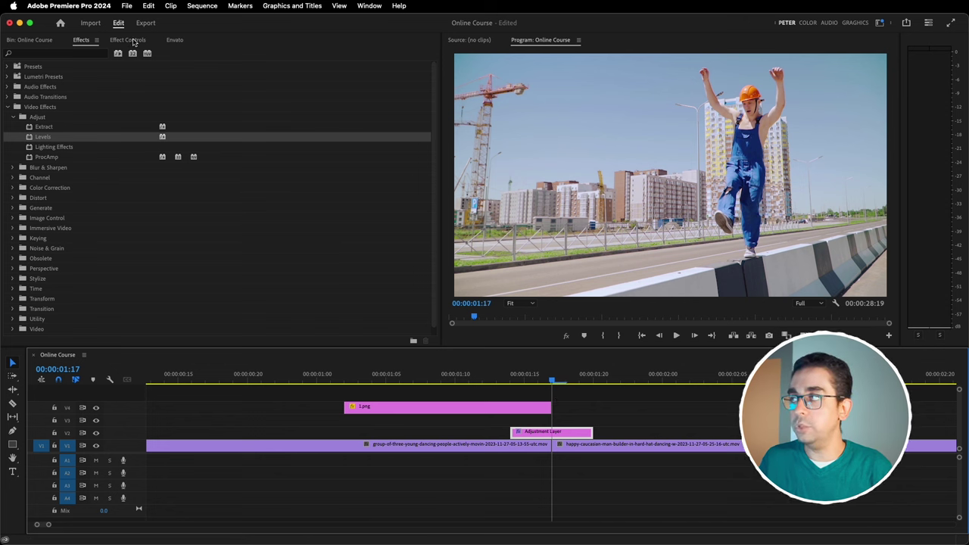
Step: Keyframe (RGB) White Input Level from 255 down to 120 at the 01:17 cut, back by 01:20
click(127, 40)
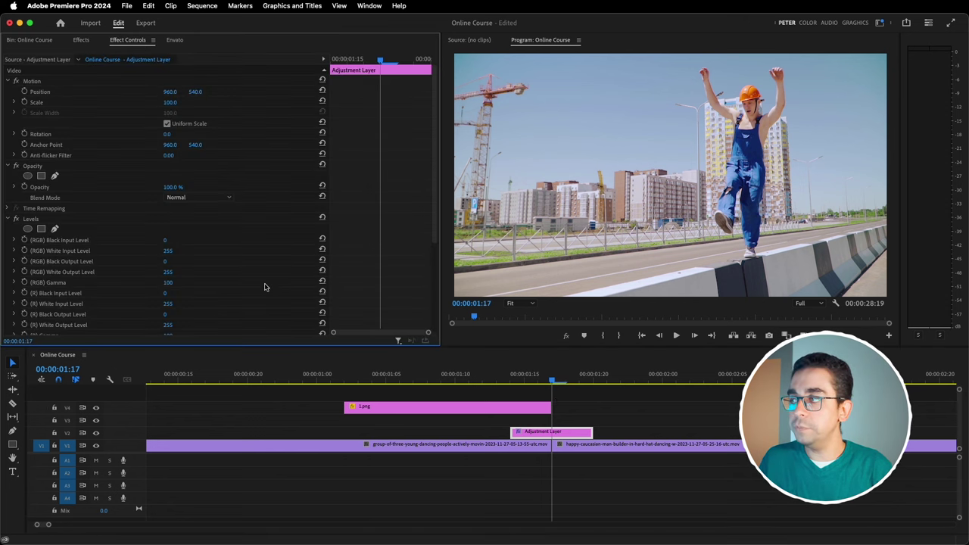
click(510, 374)
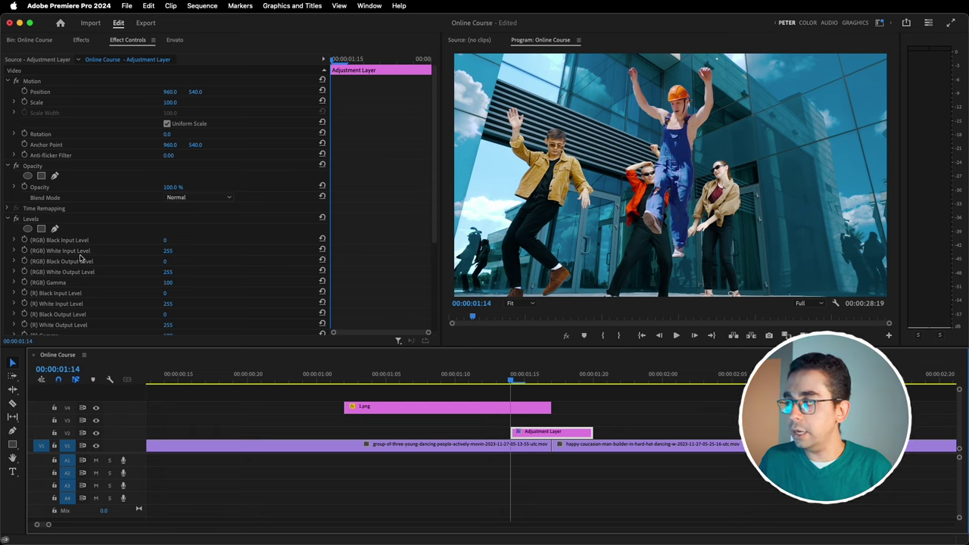
click(30, 251)
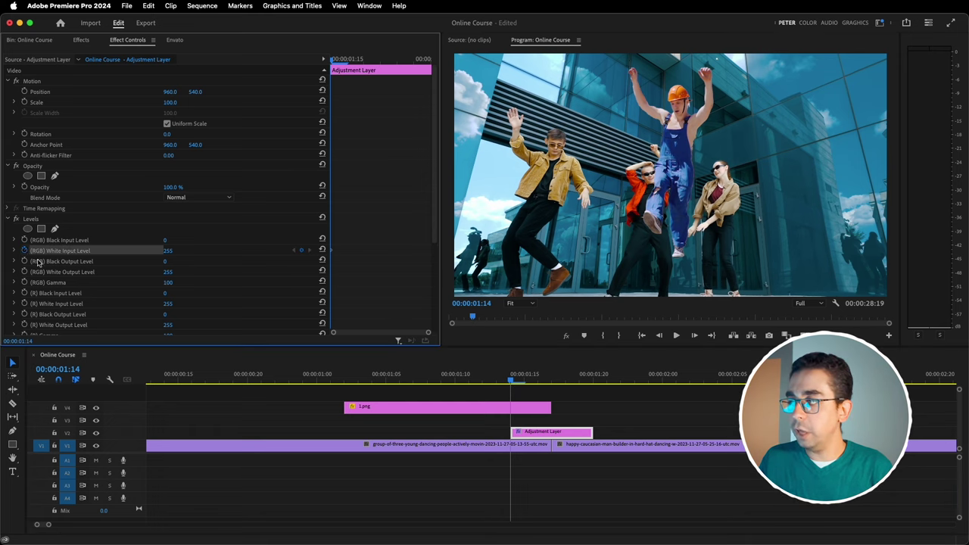
drag(349, 60, 380, 60)
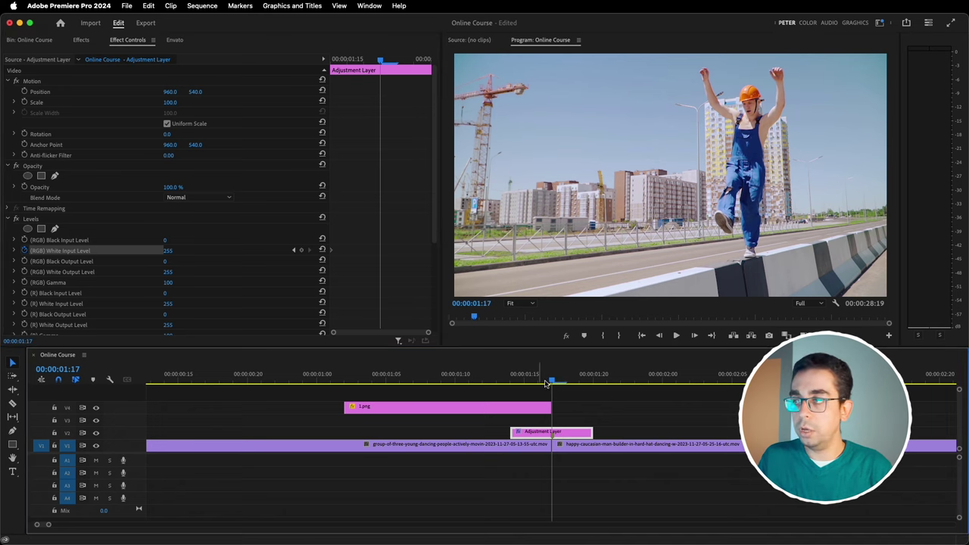
drag(167, 250, 121, 250)
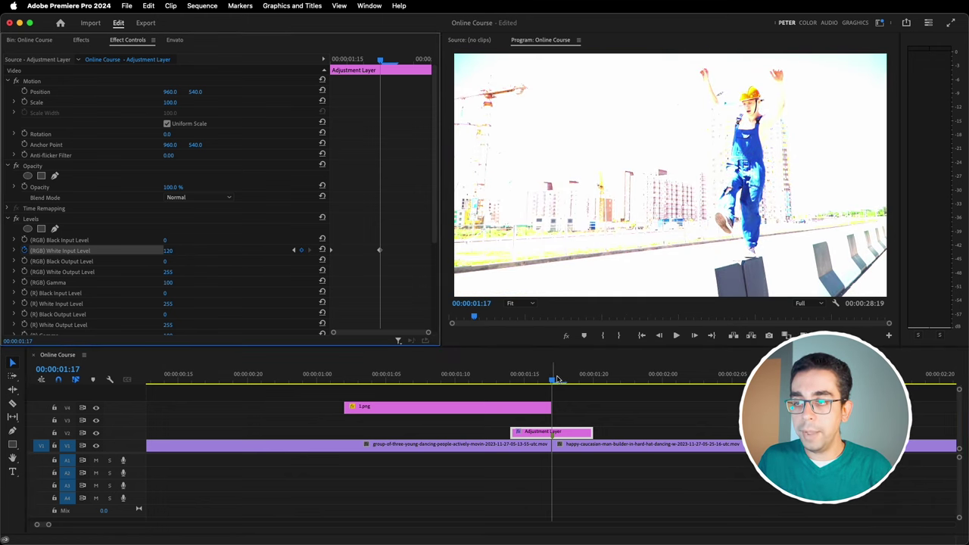
click(580, 383)
click(592, 384)
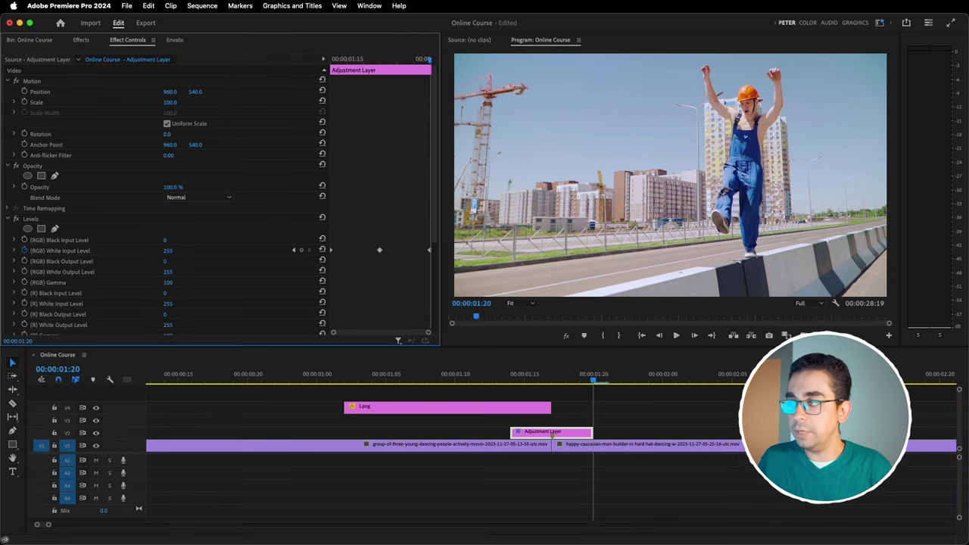
click(303, 383)
key(space)
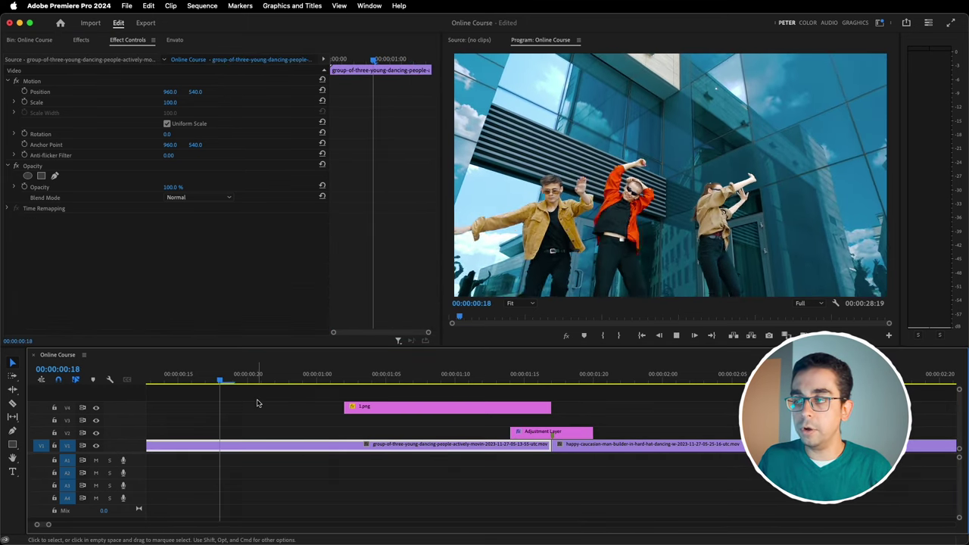
key(Home)
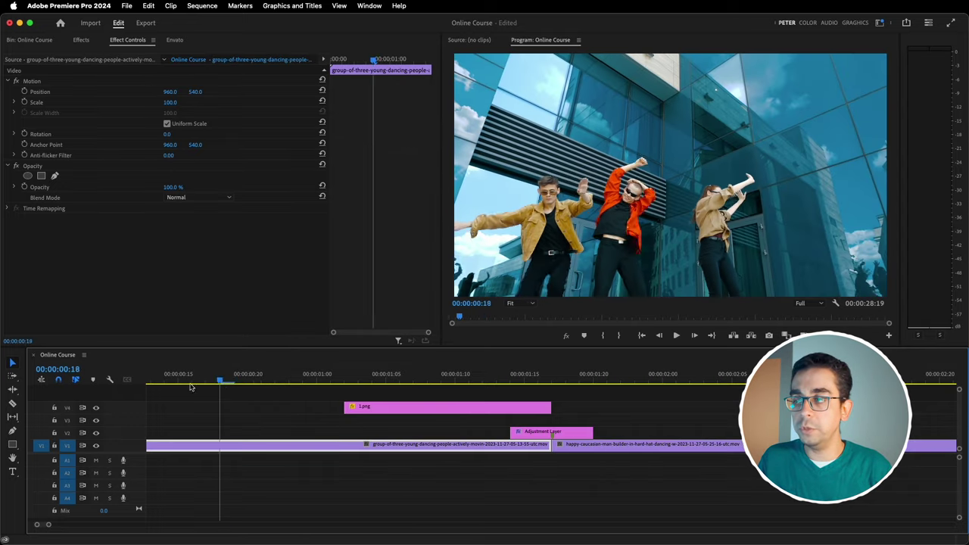
key(space)
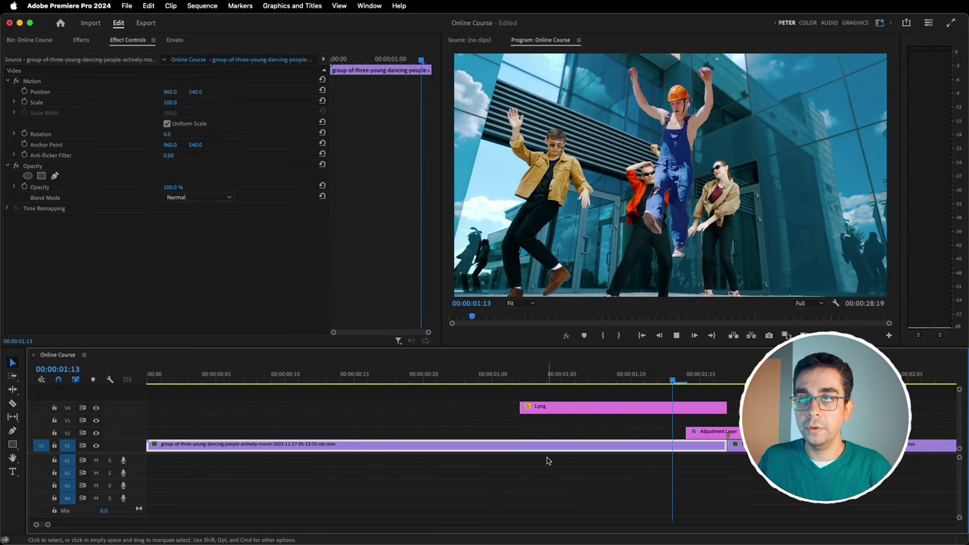
key(space)
key(minus)
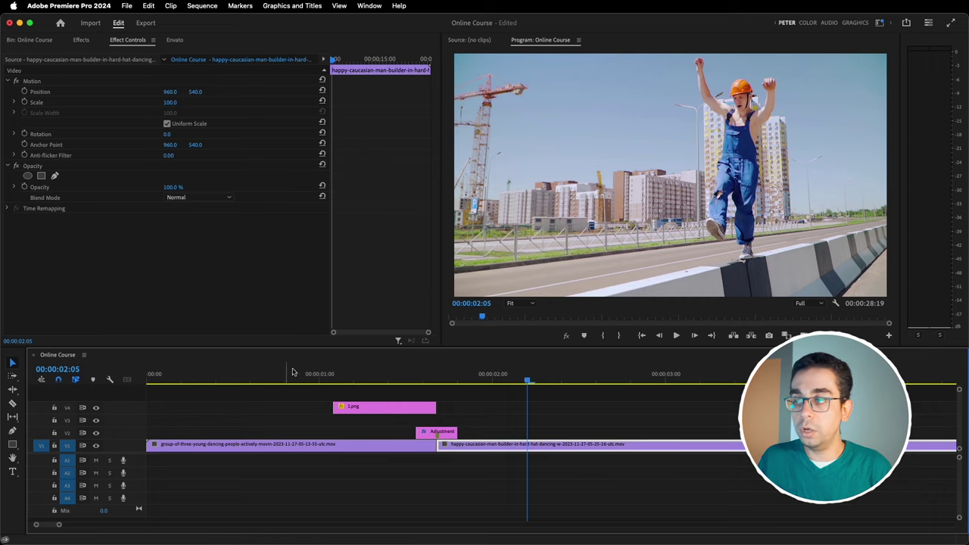
click(277, 378)
key(space)
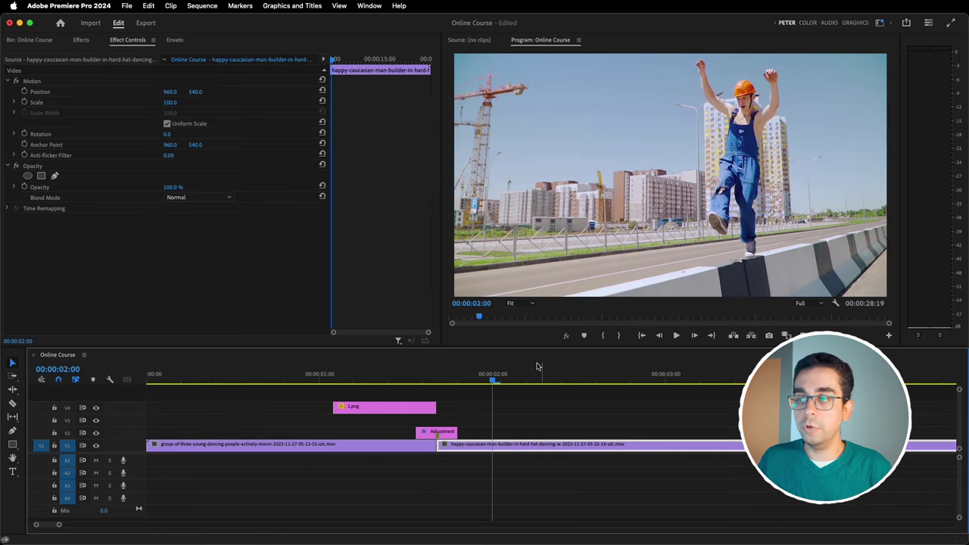
drag(439, 380, 423, 380)
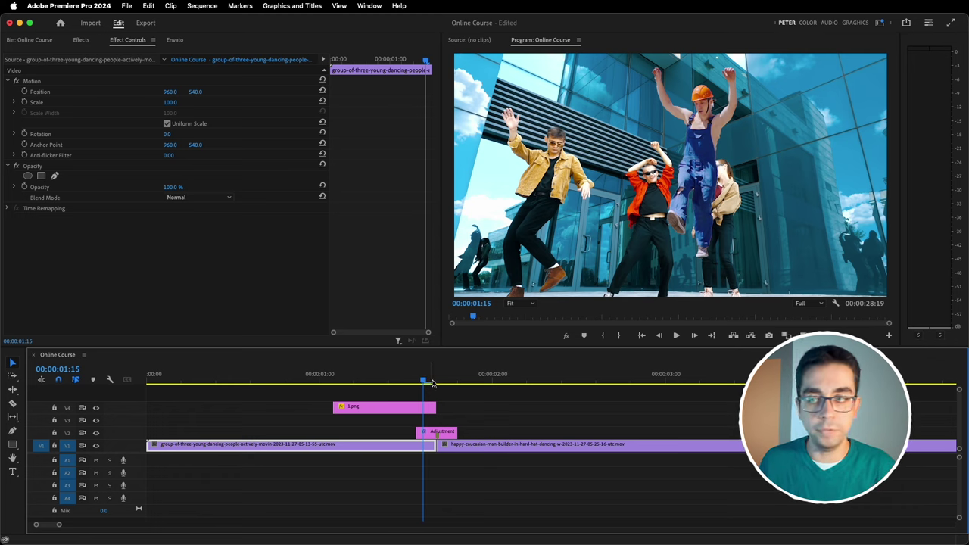
Step: Add a second adjustment layer from the project bin onto V3 at the playhead and select it
click(41, 41)
drag(50, 239, 448, 428)
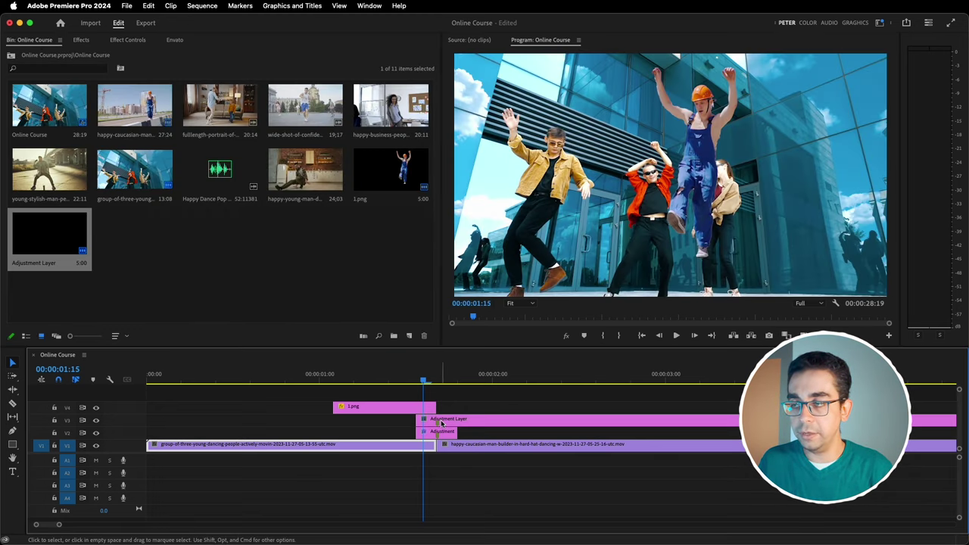
click(484, 421)
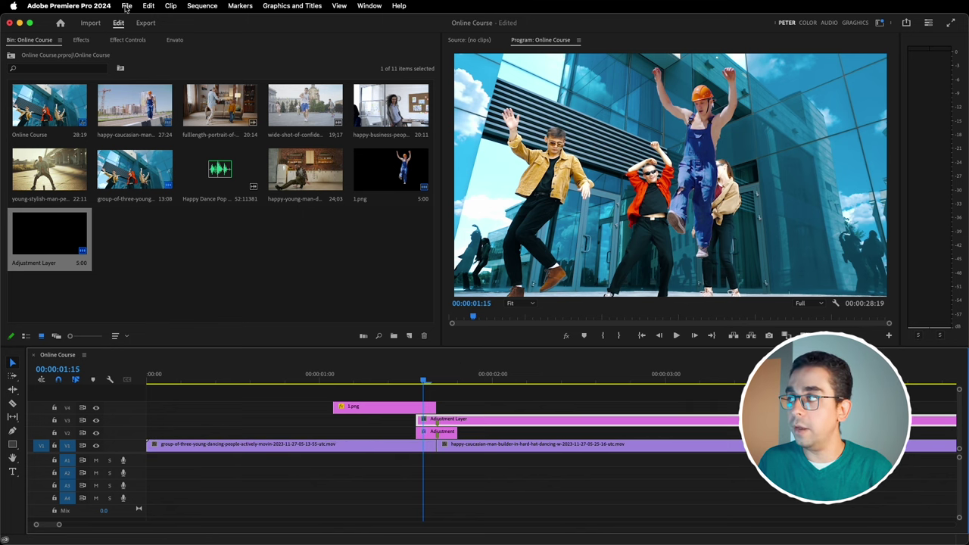
click(130, 39)
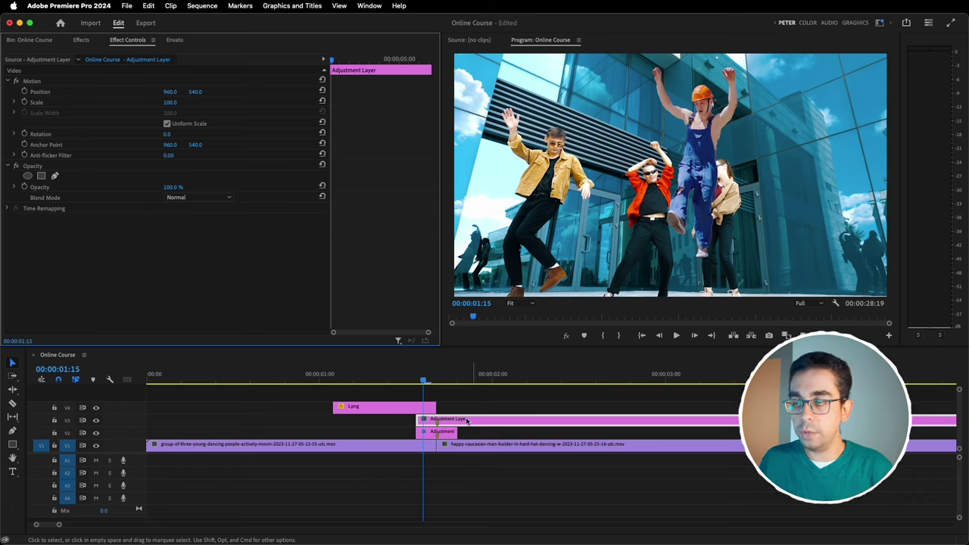
Step: Cut the V3 adjustment layer at 1:20, delete the piece beyond it, and reselect the trimmed layer at 1:15
click(457, 373)
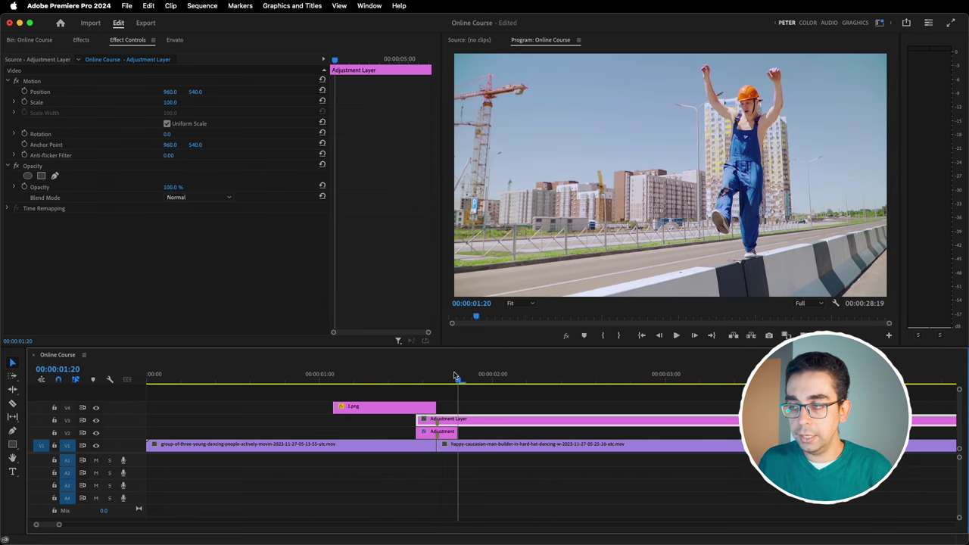
key(super+k)
click(477, 425)
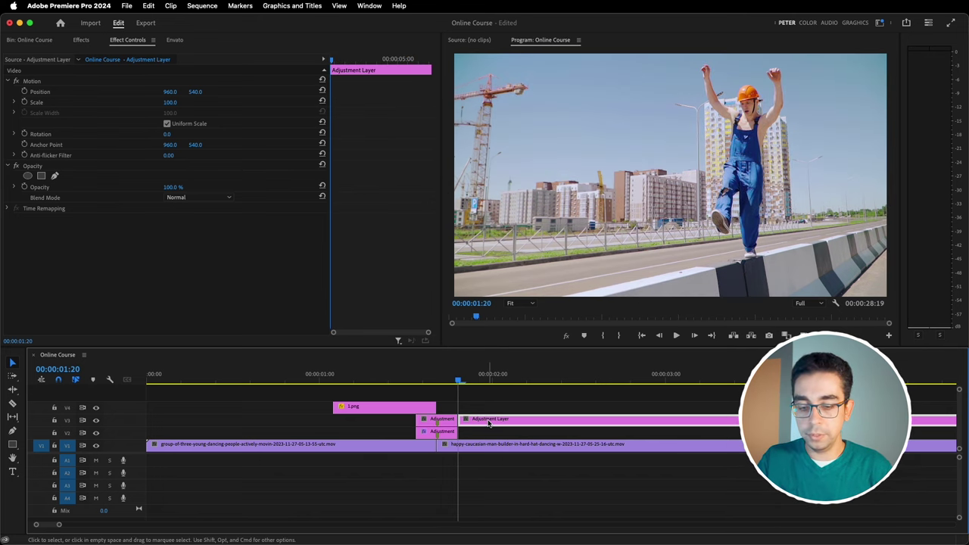
key(Delete)
click(422, 376)
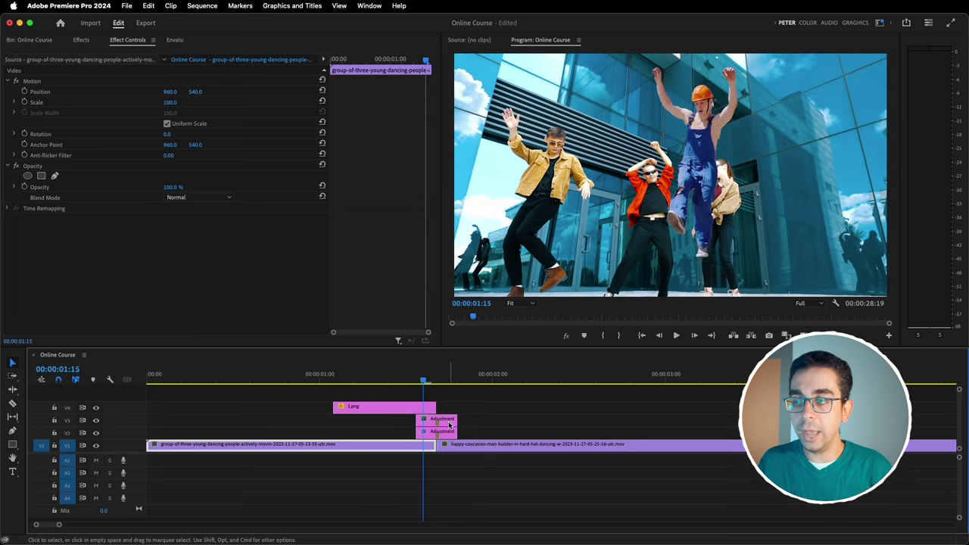
click(441, 418)
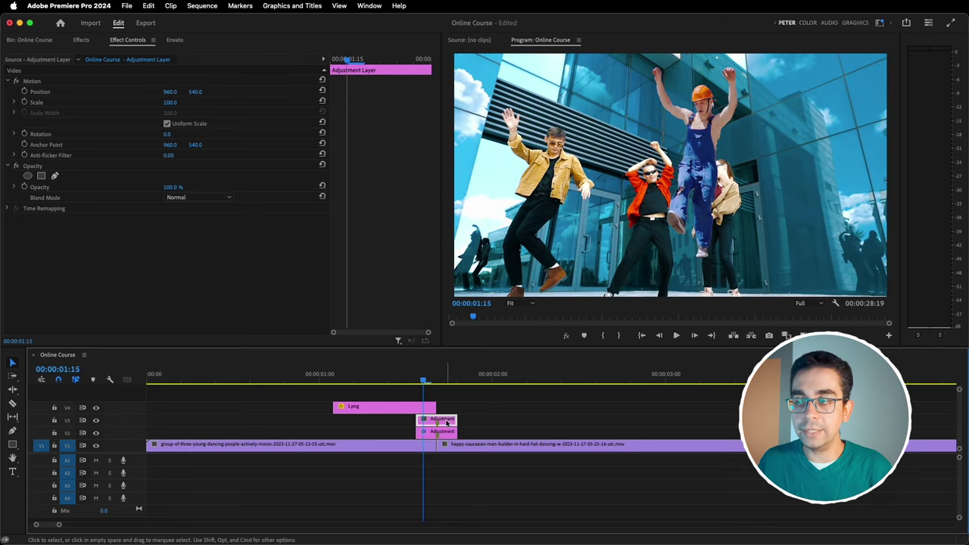
Step: Search the effects for 'trans' and apply Transform to the V3 adjustment layer, then view its settings
click(82, 40)
click(45, 54)
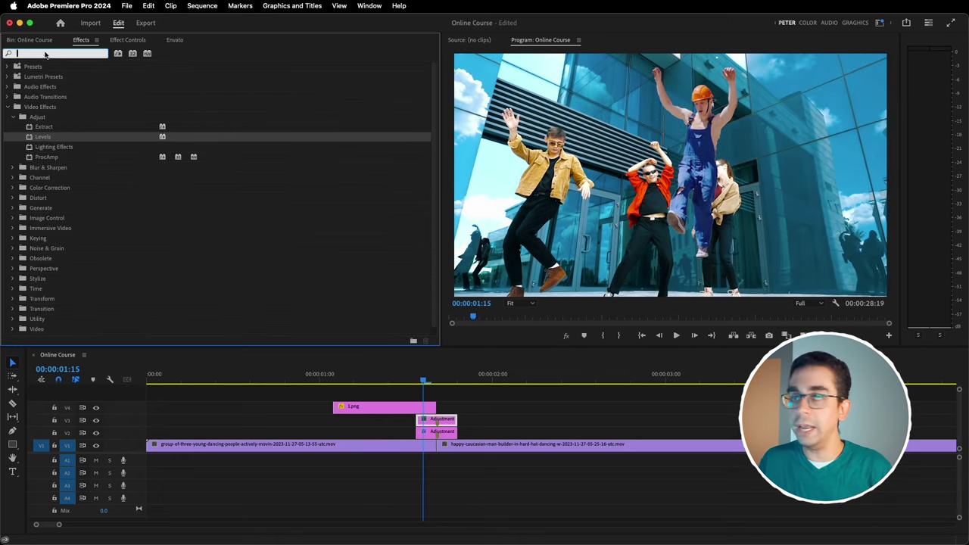
text(t)
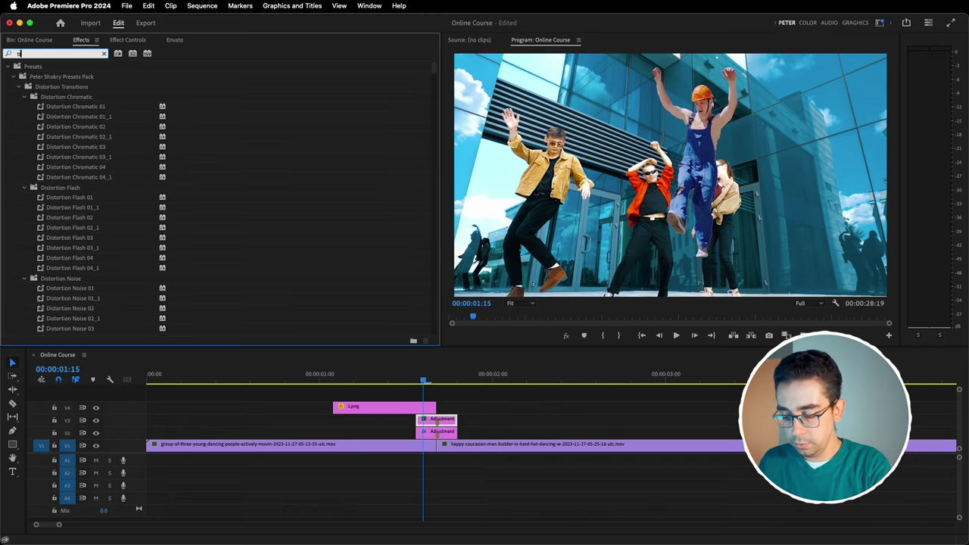
text(ransfor)
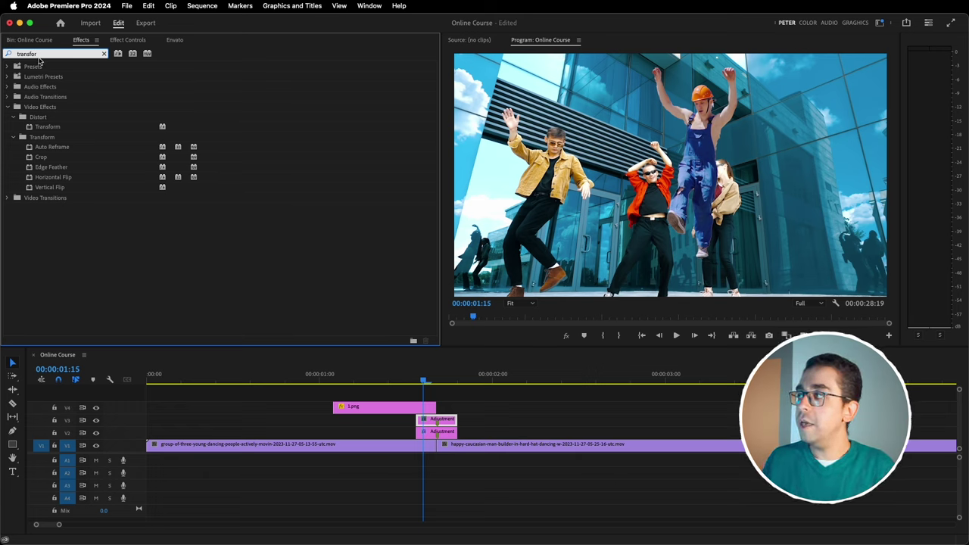
drag(28, 128, 448, 427)
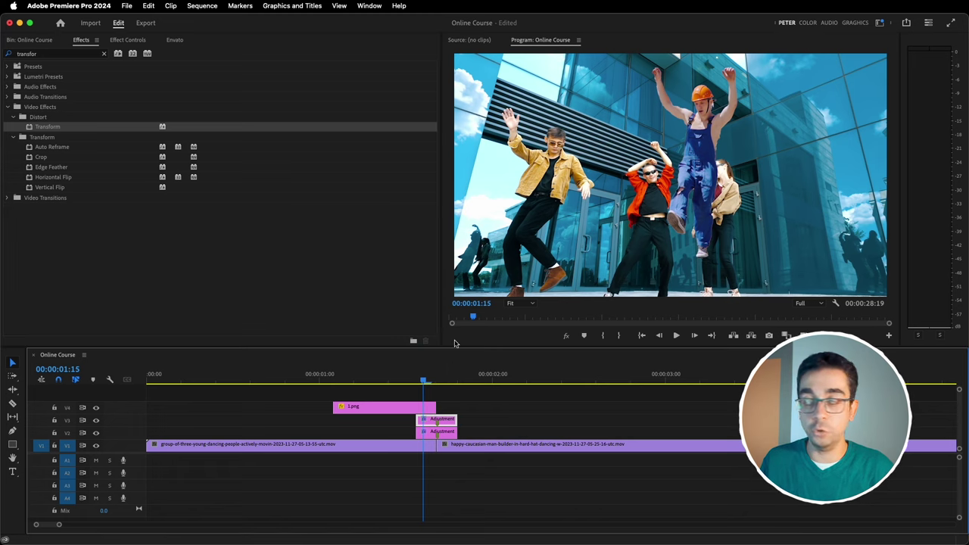
click(127, 40)
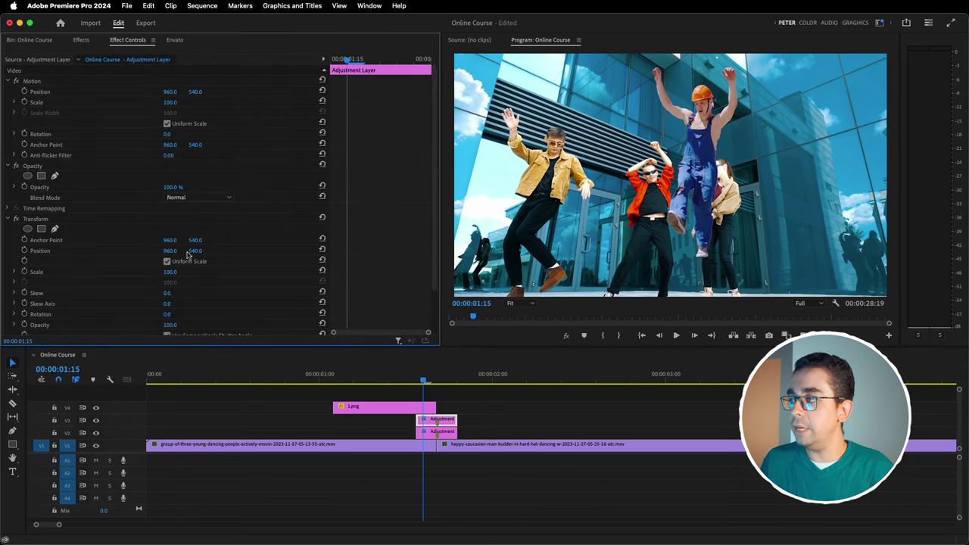
Step: Enable Transform Position and Scale keyframes at 1:17 and add matching keyframes at 1:14
click(436, 380)
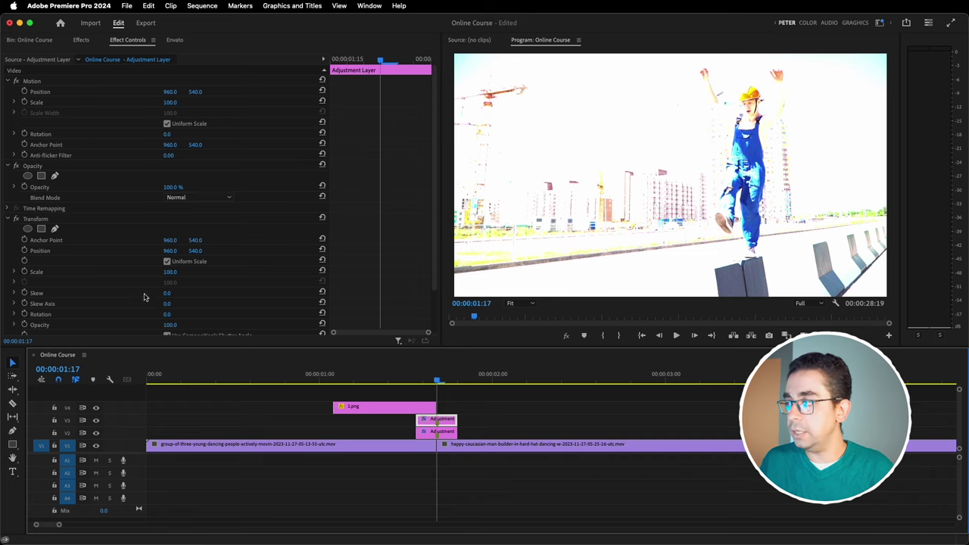
click(24, 251)
click(24, 272)
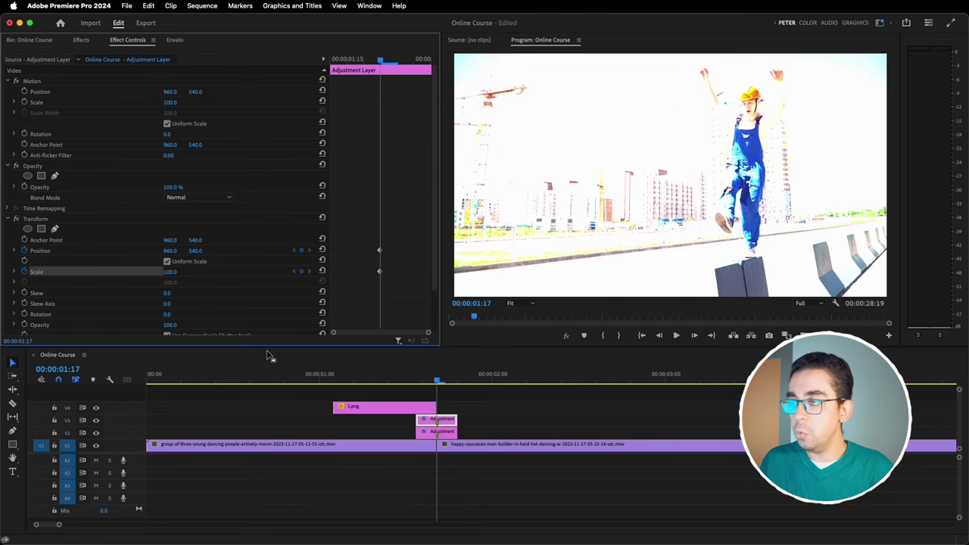
drag(440, 382, 415, 385)
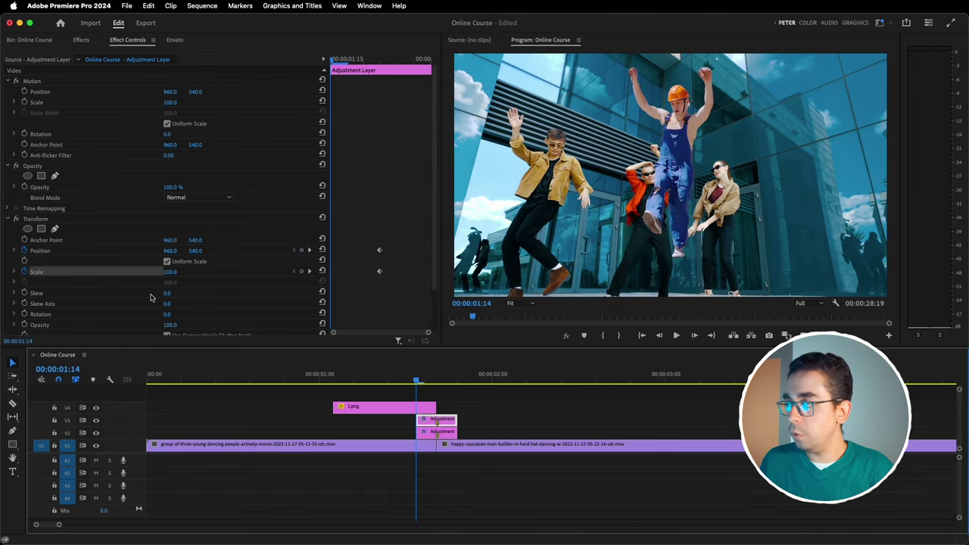
click(301, 250)
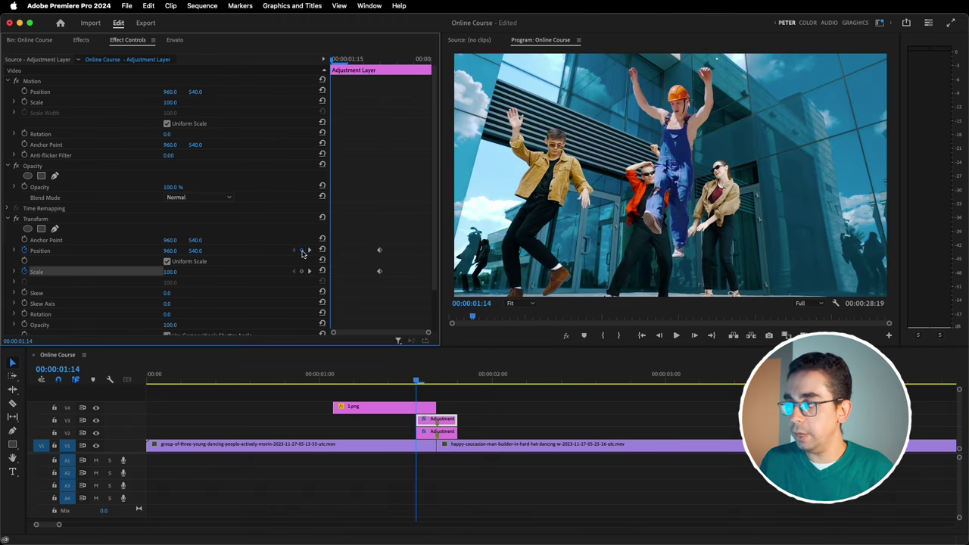
click(301, 271)
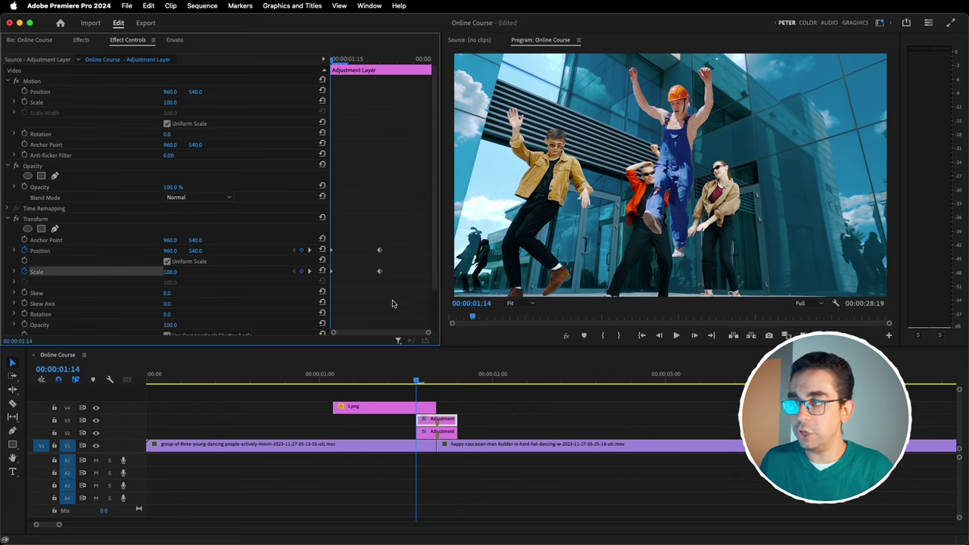
Step: Punch Scale to 110 then about 119 at 1:15, adjust Position at 1:17, and preview
key(Right)
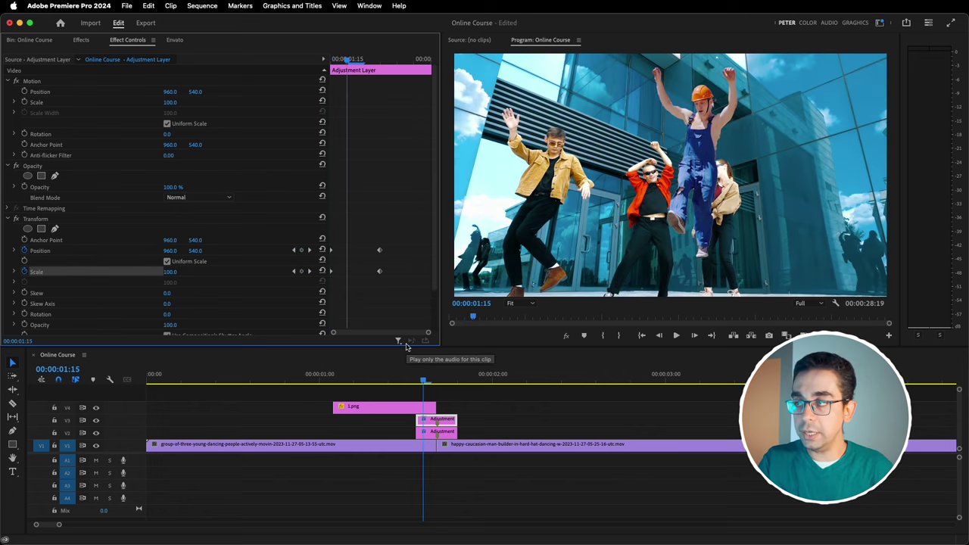
click(170, 272)
text(110)
key(Return)
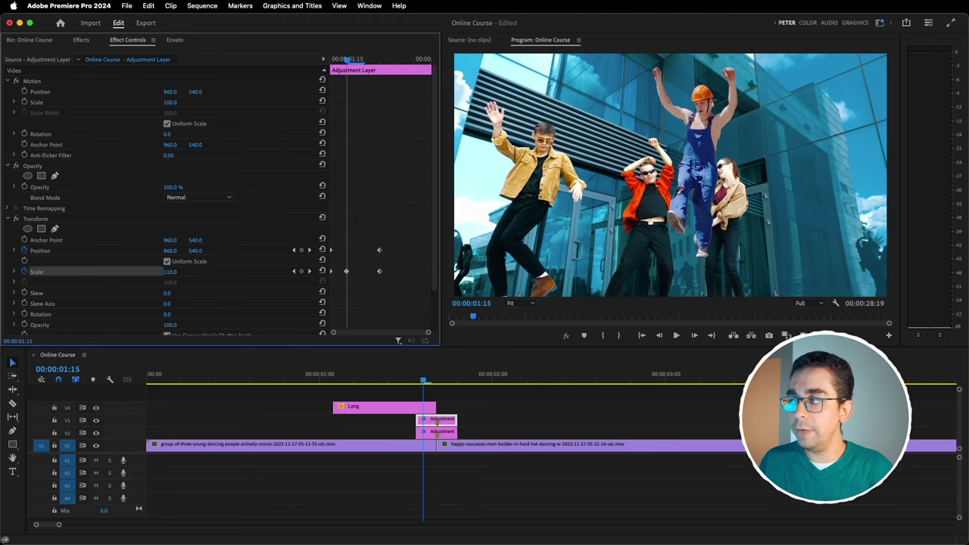
mouse_move(170, 271)
mouse_down()
mouse_move(185, 272)
mouse_move(189, 250)
mouse_move(233, 260)
mouse_up()
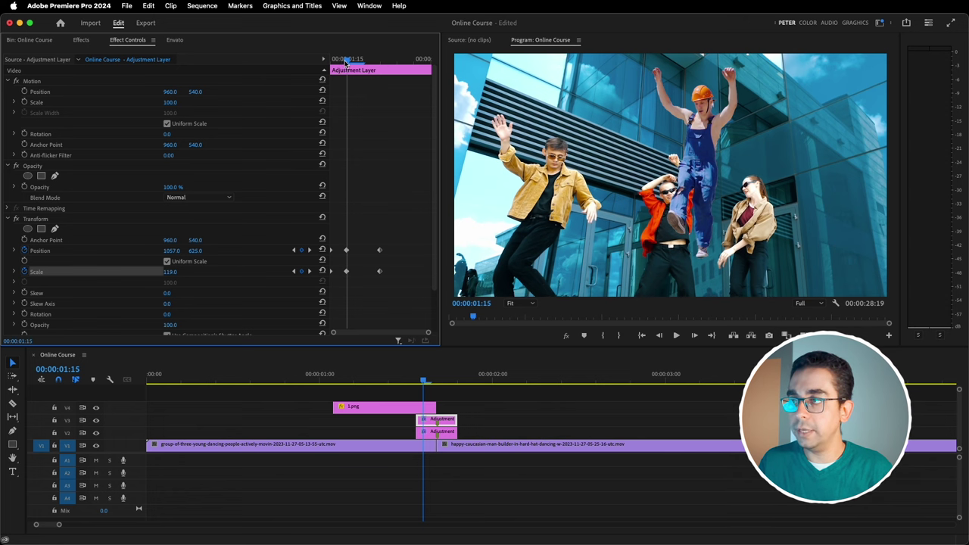
drag(346, 61, 371, 64)
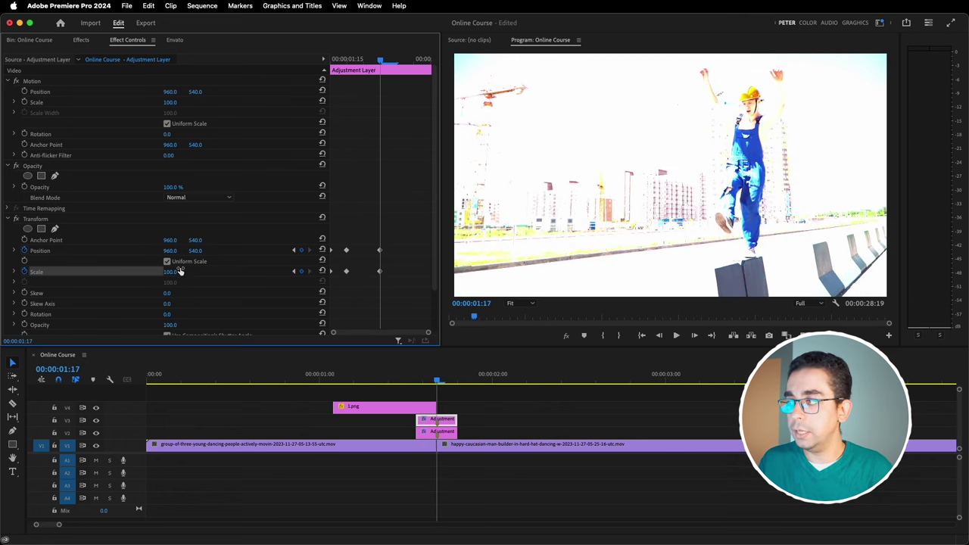
mouse_move(171, 251)
mouse_down()
mouse_move(189, 250)
mouse_move(117, 250)
mouse_move(227, 252)
mouse_up()
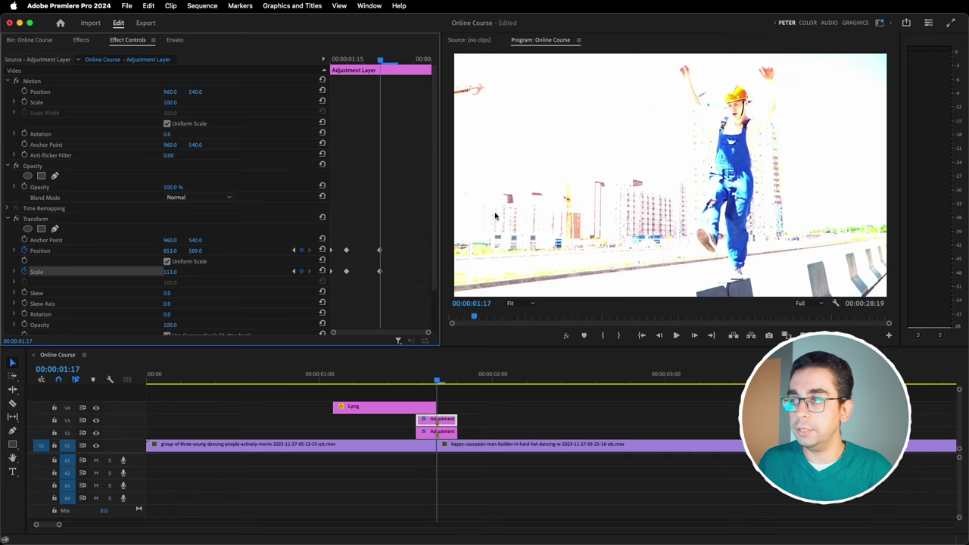
drag(381, 60, 424, 73)
key(Right)
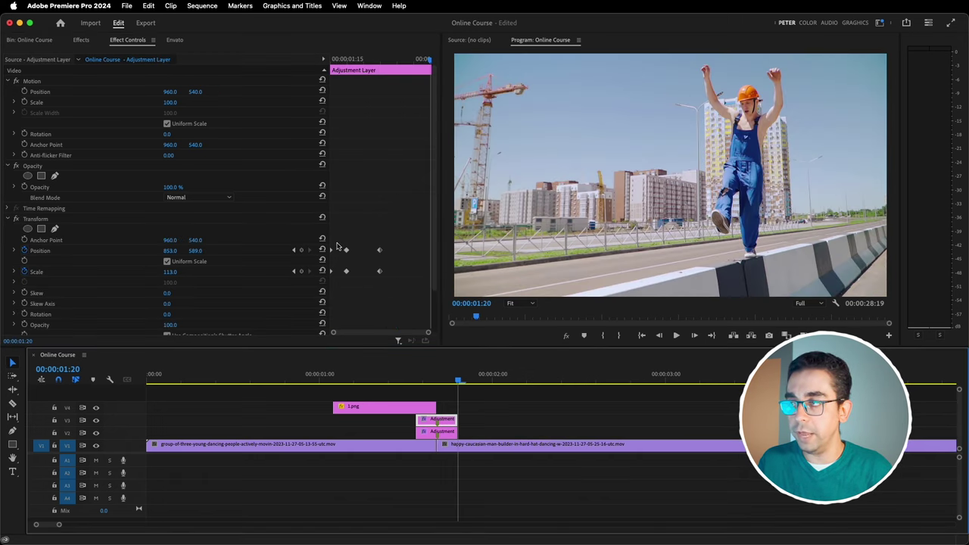
Step: Paste the reset keyframes at the clip end, set Position to 942.7, 521.9 at 1:19, and play back
click(433, 289)
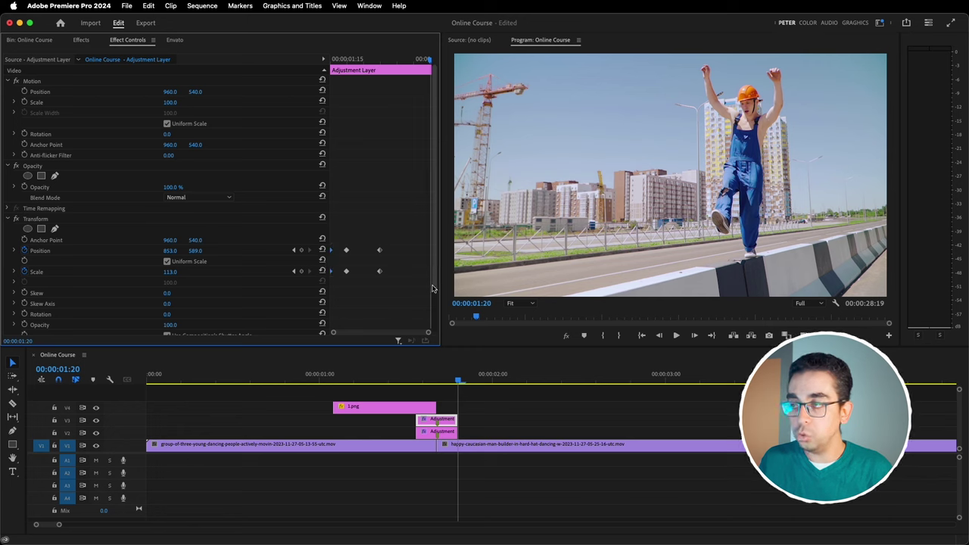
key(super+v)
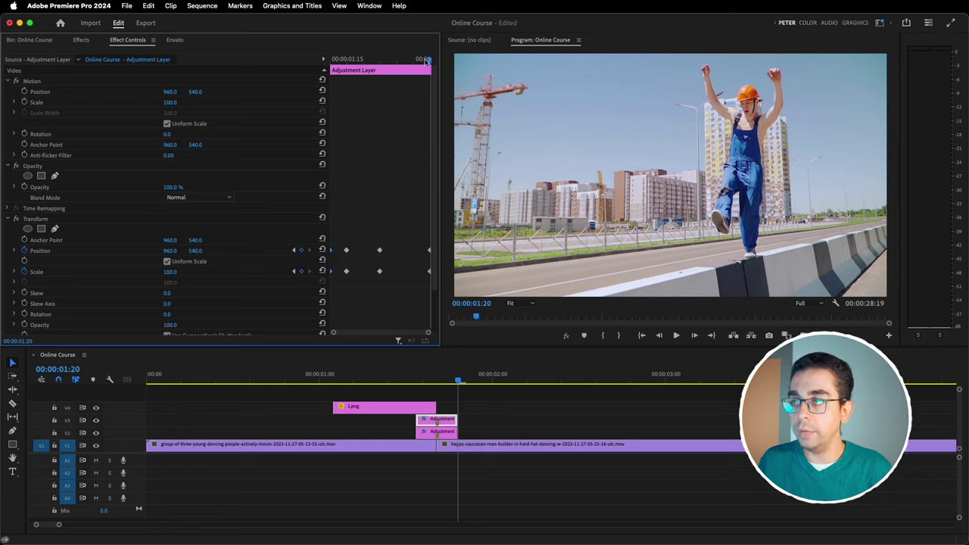
drag(425, 61, 398, 61)
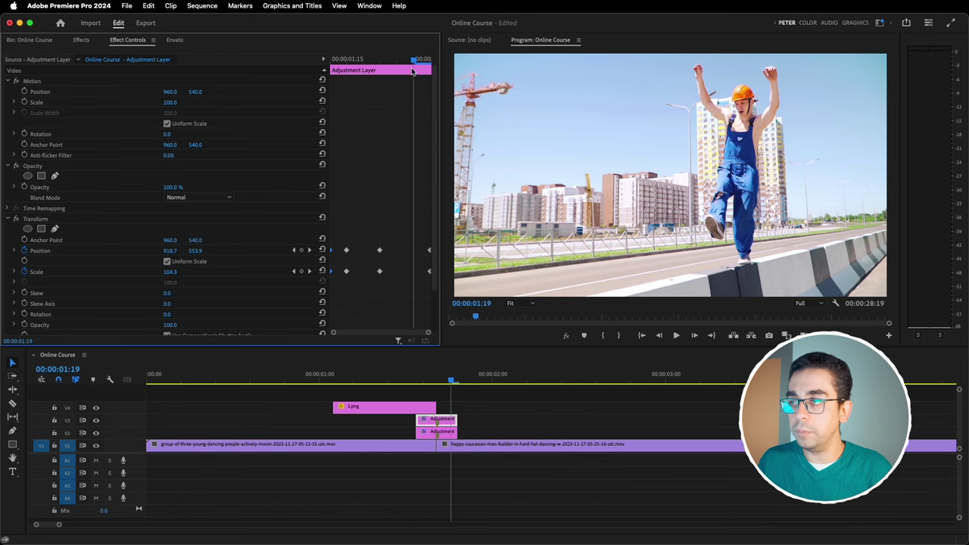
mouse_move(170, 251)
mouse_down()
mouse_move(213, 251)
mouse_move(151, 251)
mouse_move(220, 251)
mouse_move(149, 252)
mouse_up()
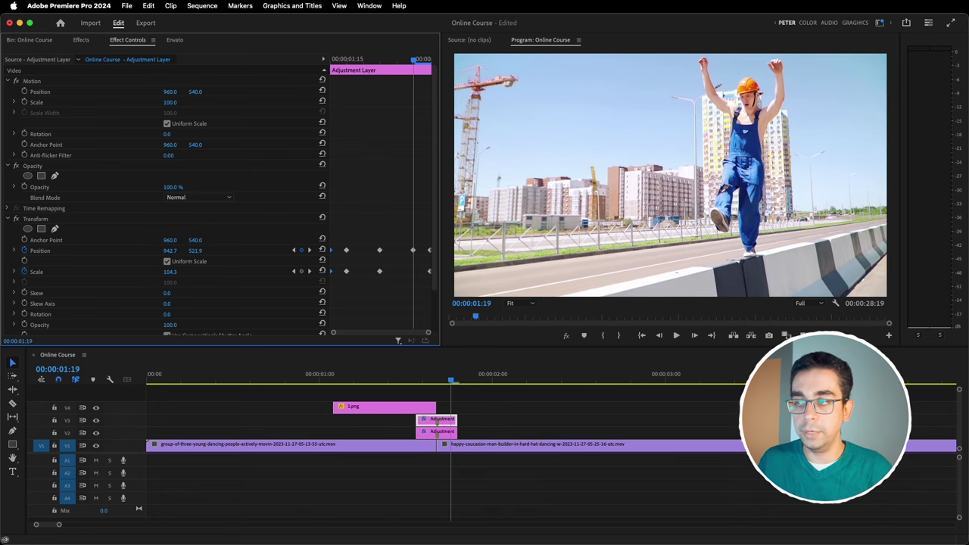
drag(439, 366, 339, 378)
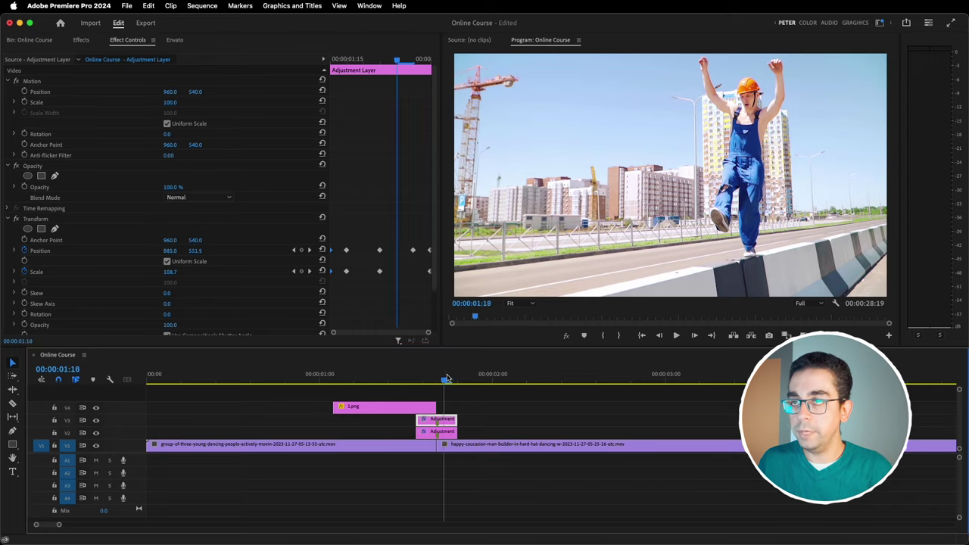
key(space)
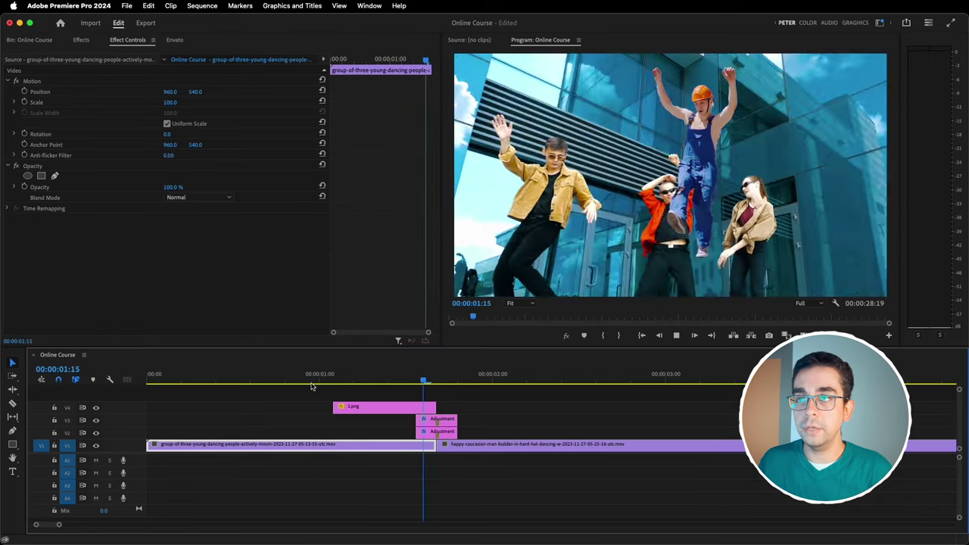
key(space)
key(Home)
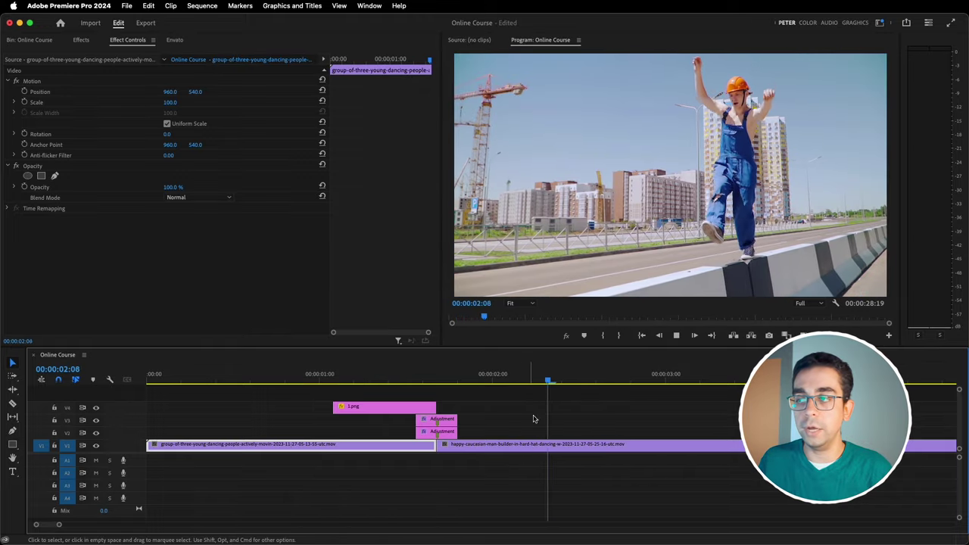
click(318, 376)
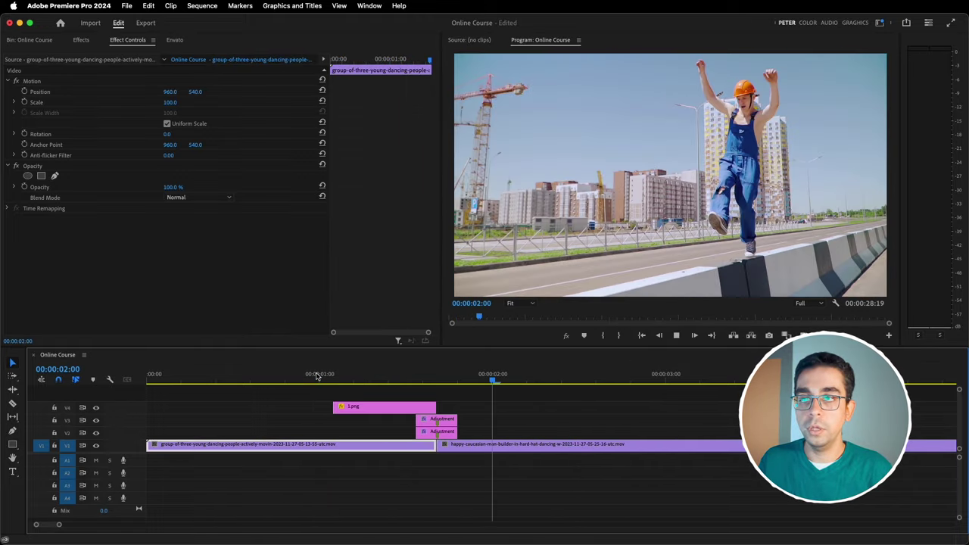
key(space)
click(453, 376)
key(space)
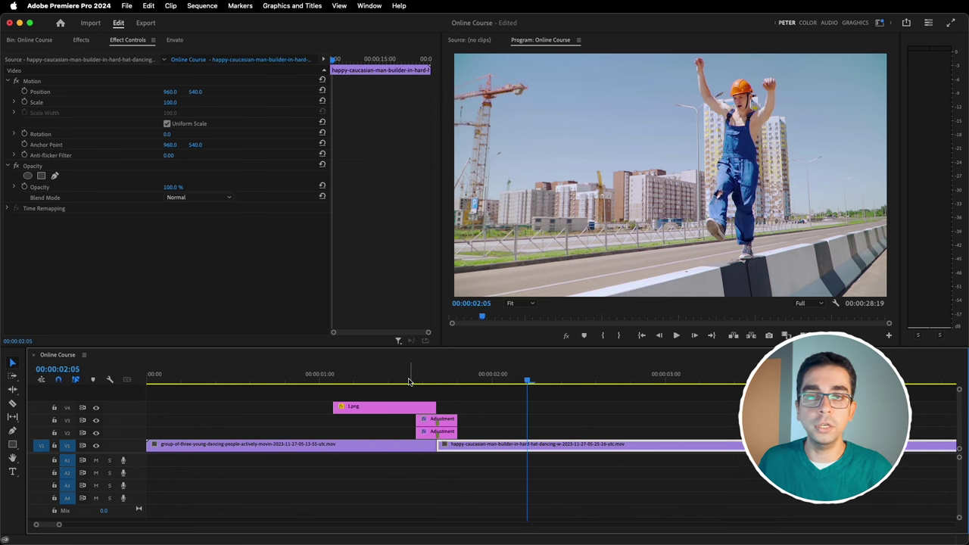